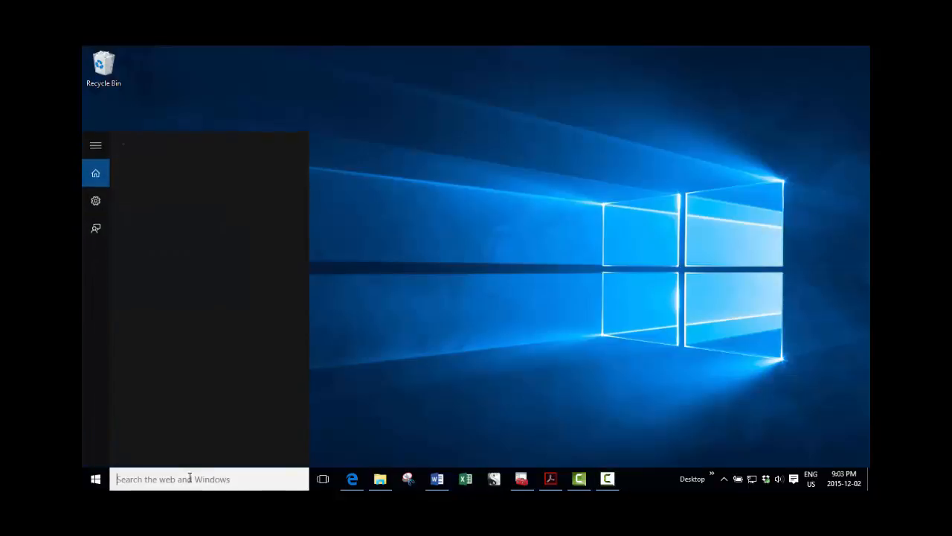
Find Windows PowerShell, run it as administrator and move its window toward the middle of the desktop.
{"action": "type", "text": "powe"}
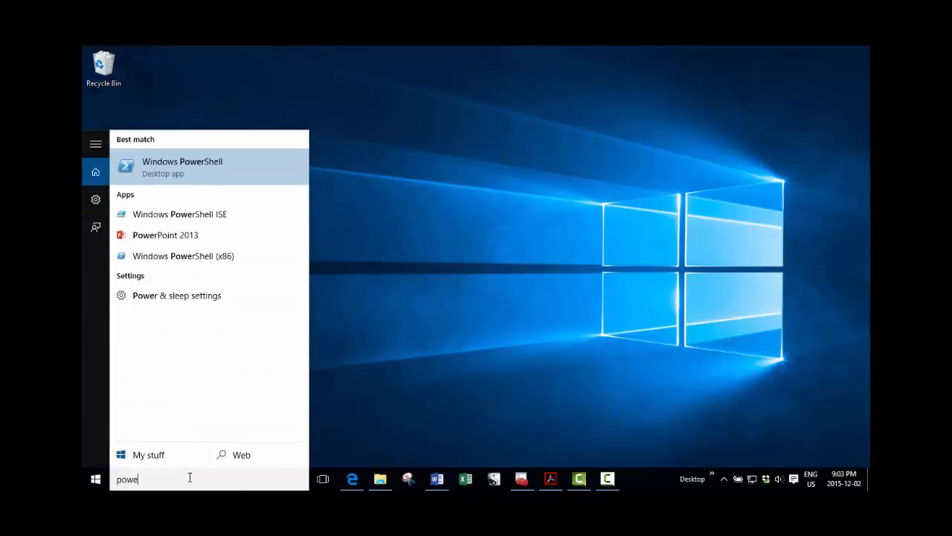
{"action": "right_click", "coordinate": [168, 161]}
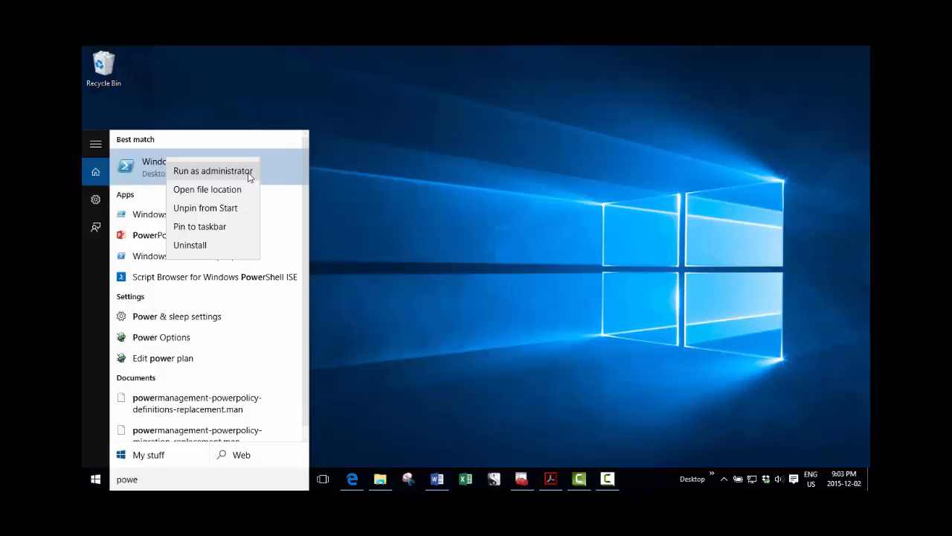
{"action": "left_click", "coordinate": [212, 171]}
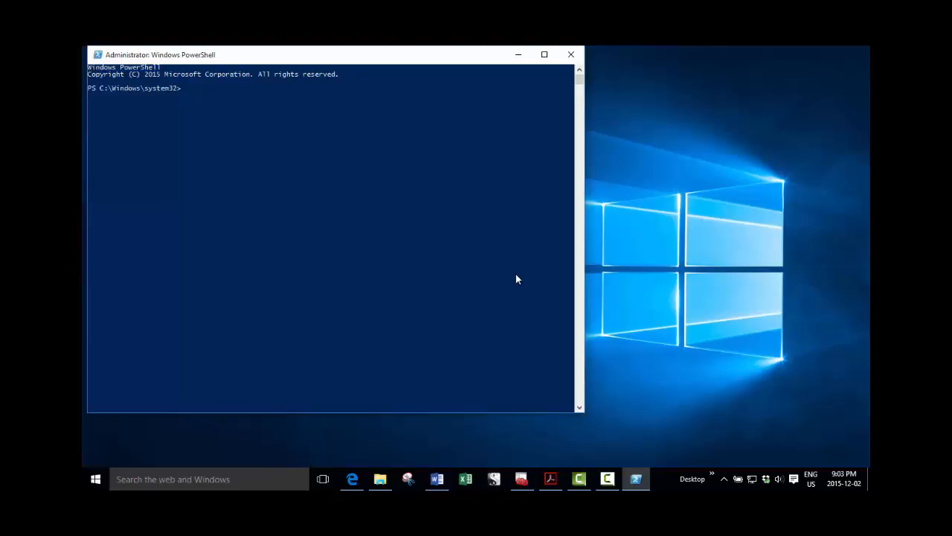
{"action": "left_click_drag", "start_coordinate": [335, 54], "coordinate": [487, 149]}
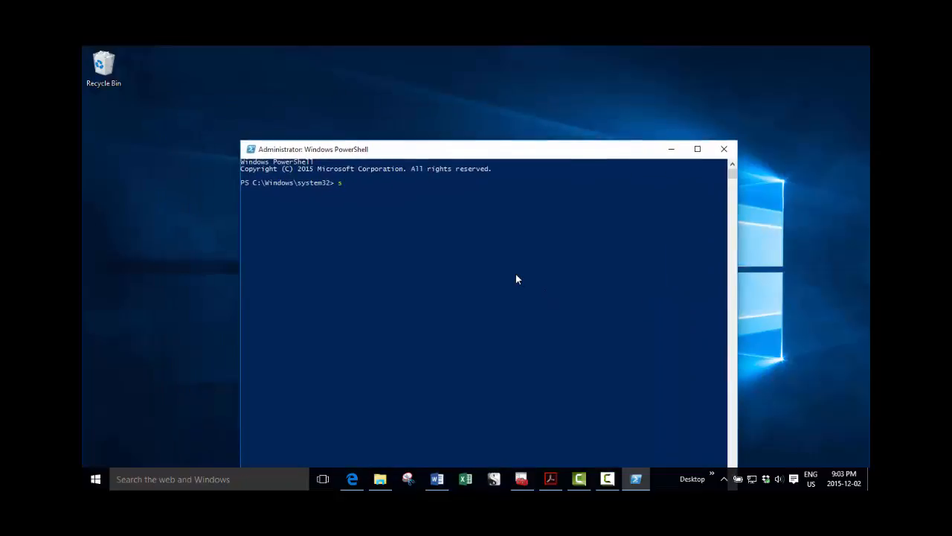
Set the PowerShell execution policy by running Set-ExecutionPolicy Unrestricted -Force.
{"action": "type", "text": "set-ex"}
{"action": "key", "text": "Tab"}
{"action": "type", "text": "un"}
{"action": "key", "text": "Tab"}
{"action": "type", "text": "-forc"}
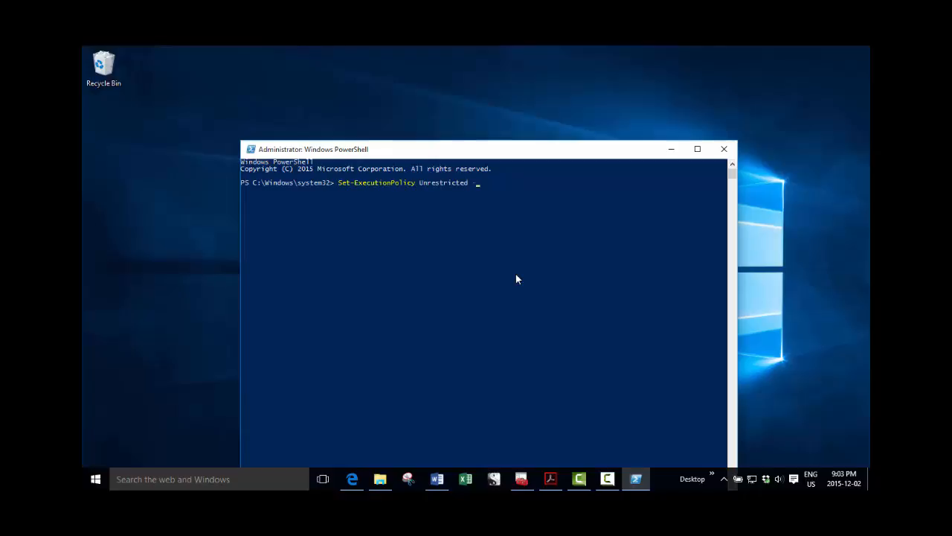
{"action": "type", "text": "e"}
{"action": "key", "text": "Return"}
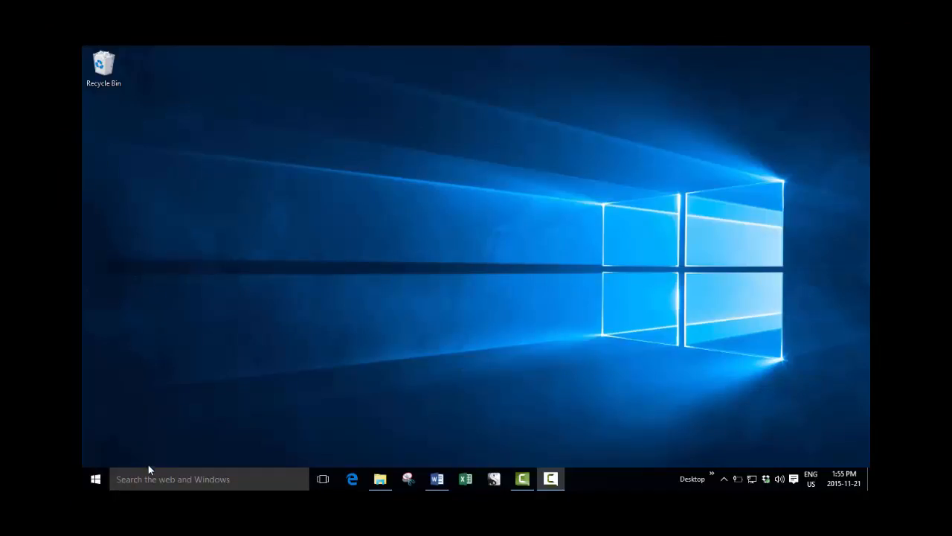
In a new administrator PowerShell window, run Enable-WindowsOptionalFeature -FeatureName Microsoft-Hyper-V -All -Online -NoRestart.
{"action": "left_click", "coordinate": [146, 478]}
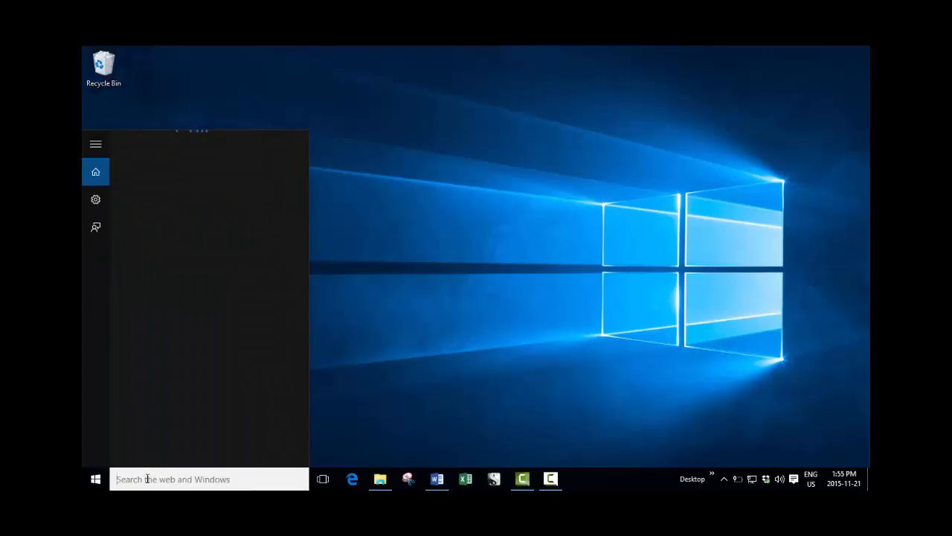
{"action": "type", "text": "powershe"}
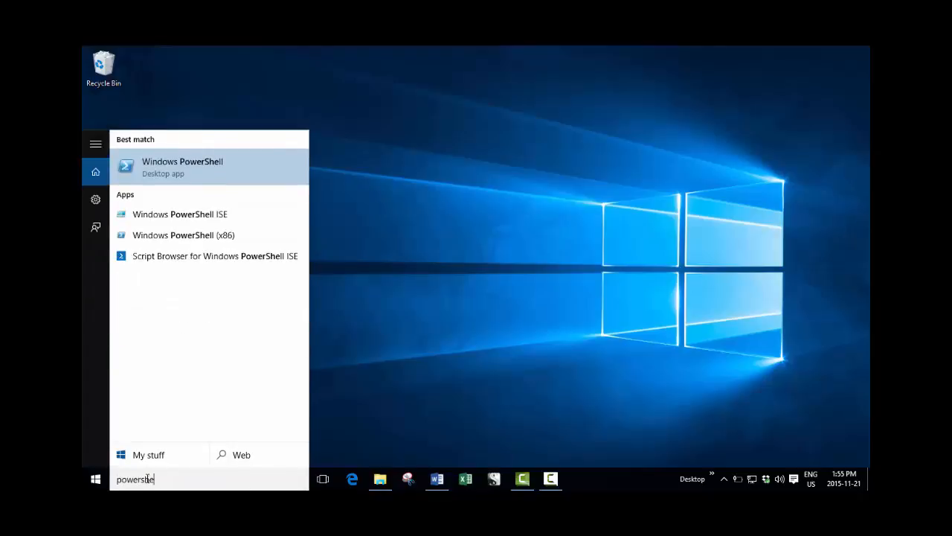
{"action": "right_click", "coordinate": [169, 160]}
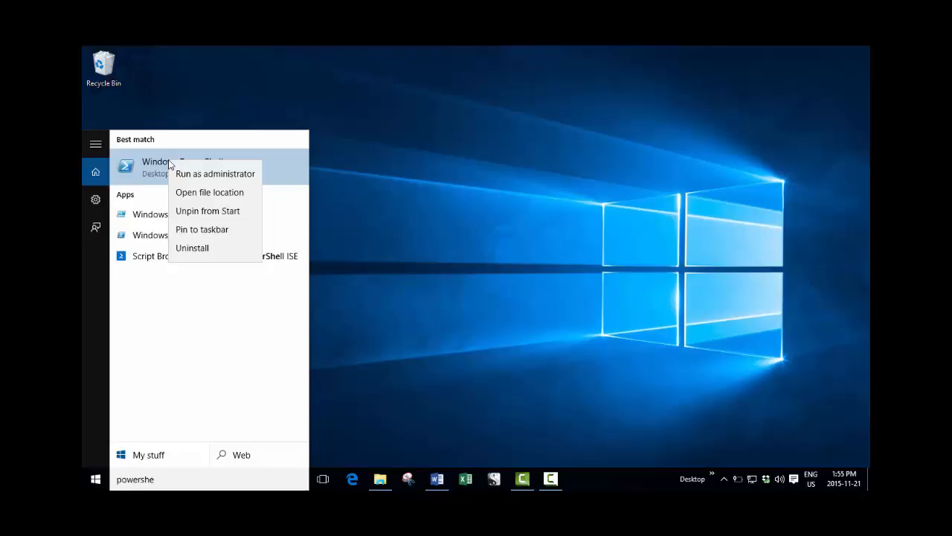
{"action": "left_click", "coordinate": [227, 175]}
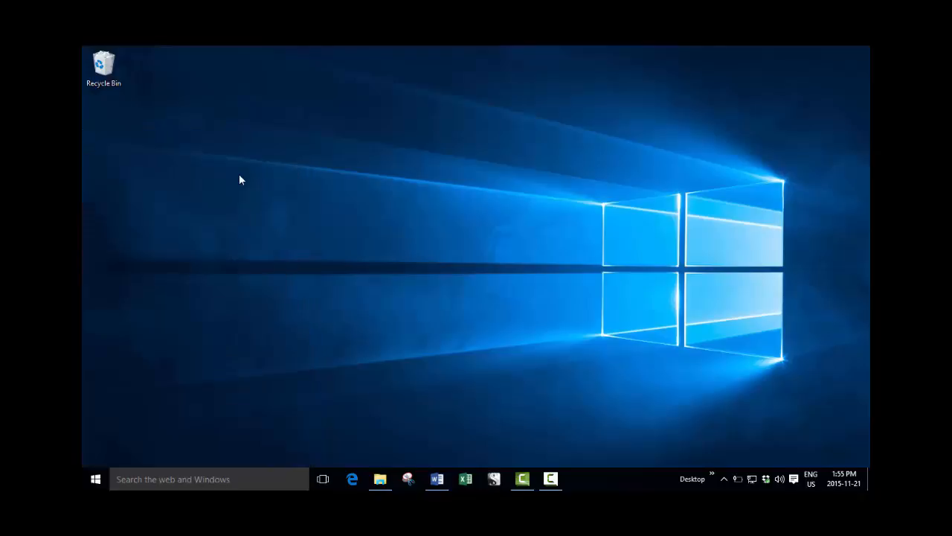
{"action": "right_click", "coordinate": [239, 174]}
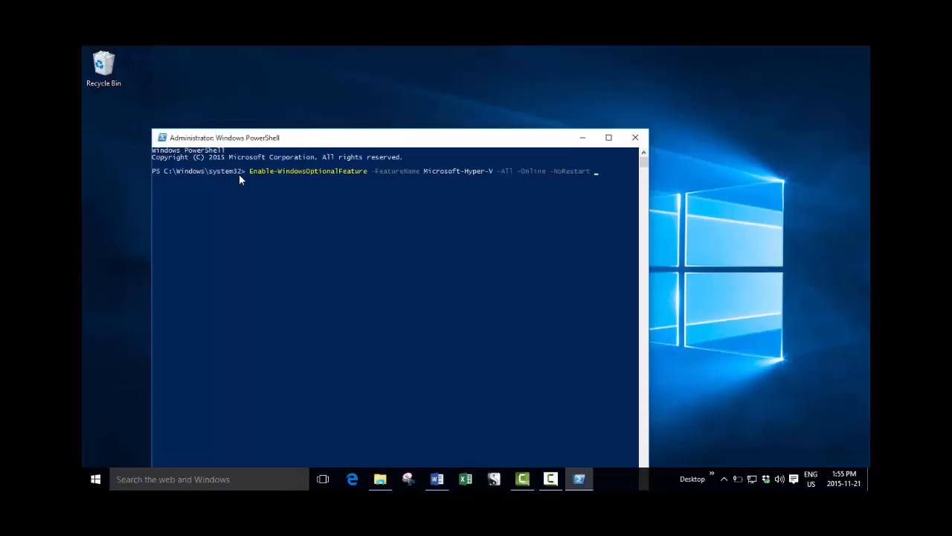
{"action": "key", "text": "Return"}
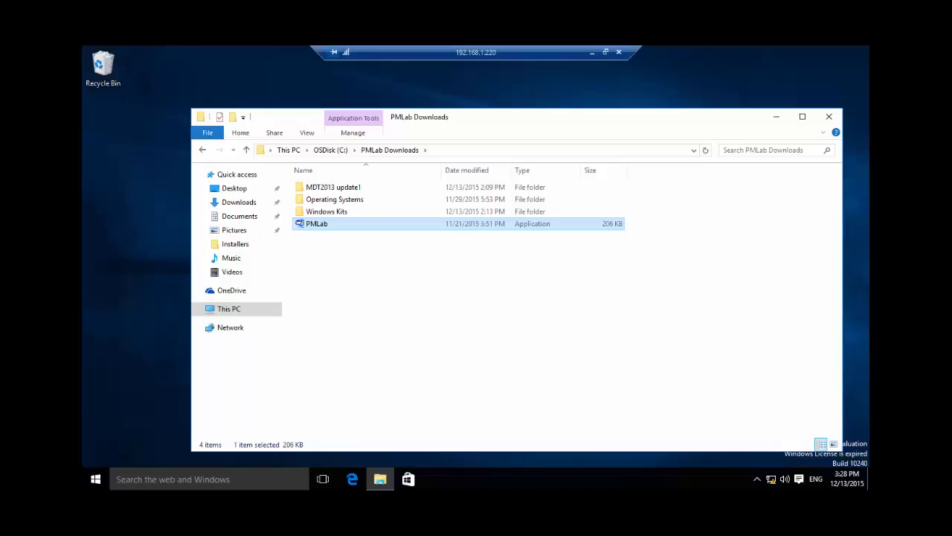
Run the PMLab self-extractor, unzip its files to C:\ and close the extractor.
{"action": "double_click", "coordinate": [301, 223]}
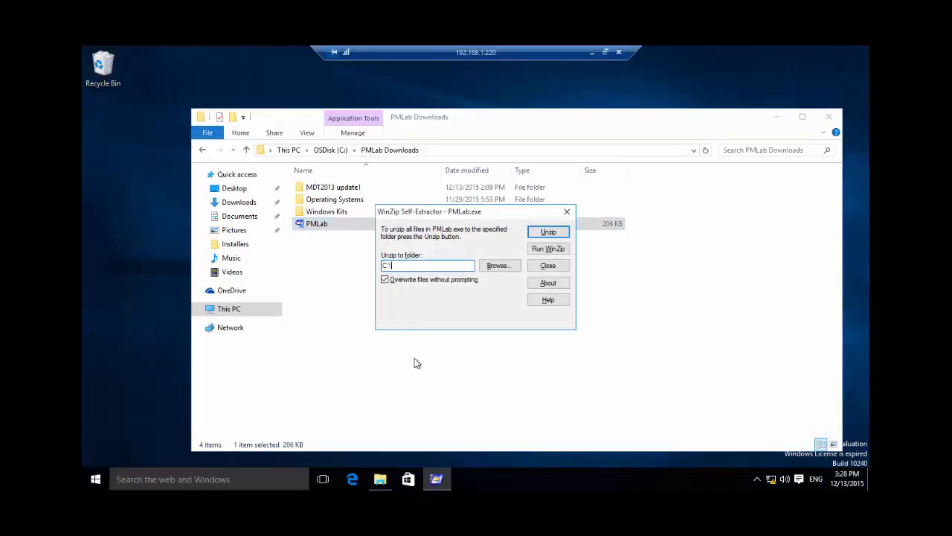
{"action": "left_click", "coordinate": [561, 233]}
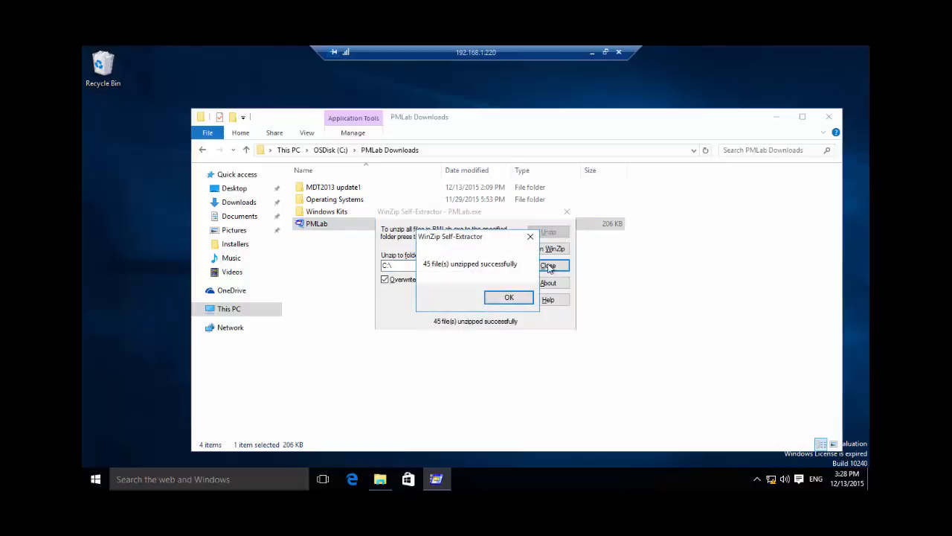
{"action": "left_click", "coordinate": [508, 298]}
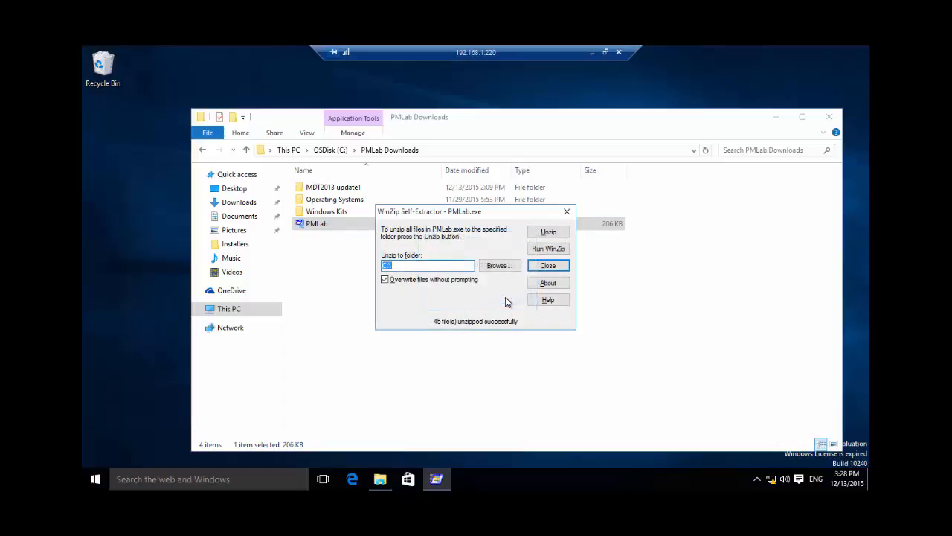
{"action": "left_click", "coordinate": [545, 268]}
Go to the extracted Source folder at C:\PMLab\Source.
{"action": "left_click", "coordinate": [328, 152]}
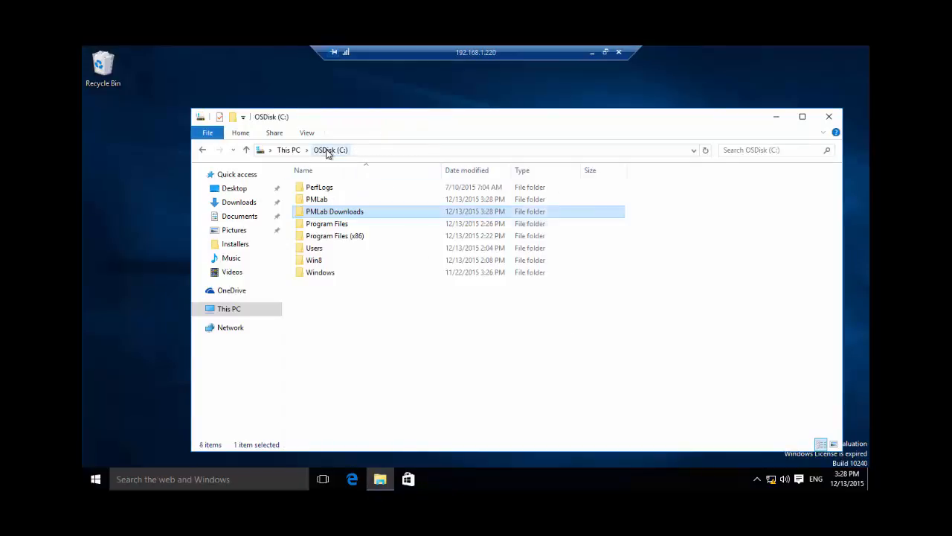
{"action": "double_click", "coordinate": [331, 199]}
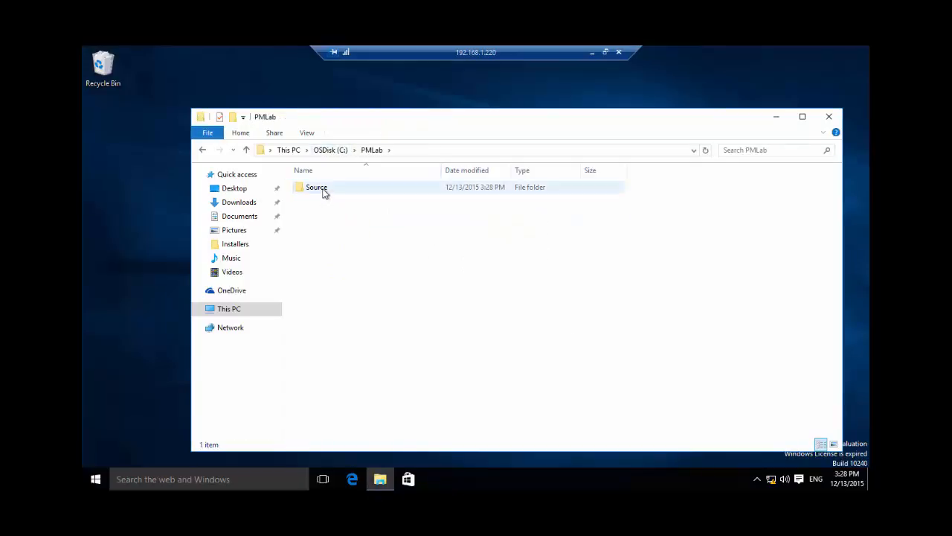
{"action": "double_click", "coordinate": [320, 188]}
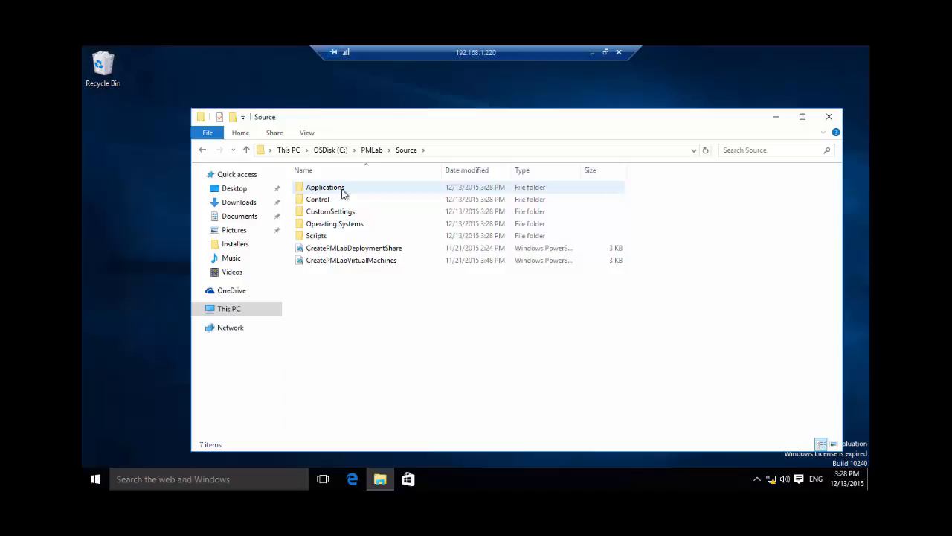
Examine the contents of the Applications folder and the Control folder's DC01 subfolder, and return to Source.
{"action": "double_click", "coordinate": [343, 190]}
{"action": "left_click", "coordinate": [343, 191]}
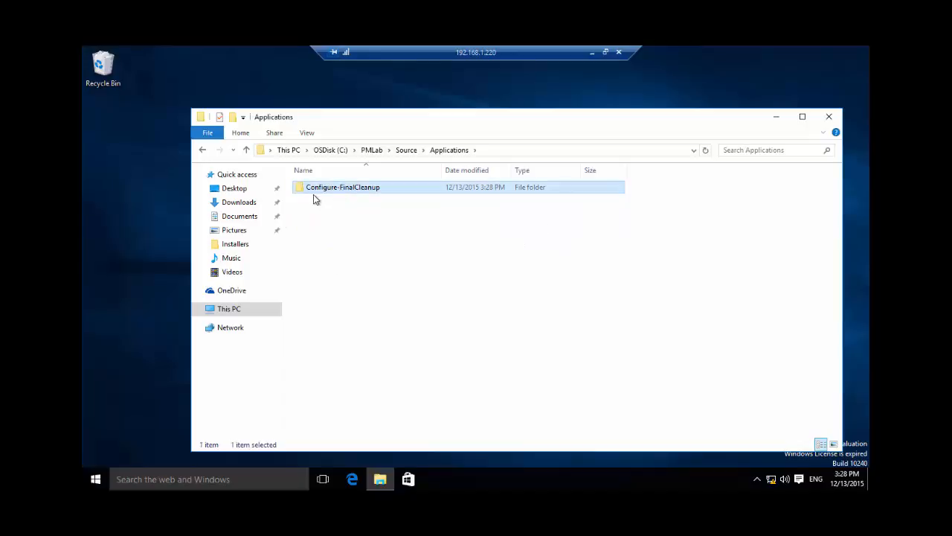
{"action": "left_click", "coordinate": [407, 151]}
{"action": "double_click", "coordinate": [325, 201]}
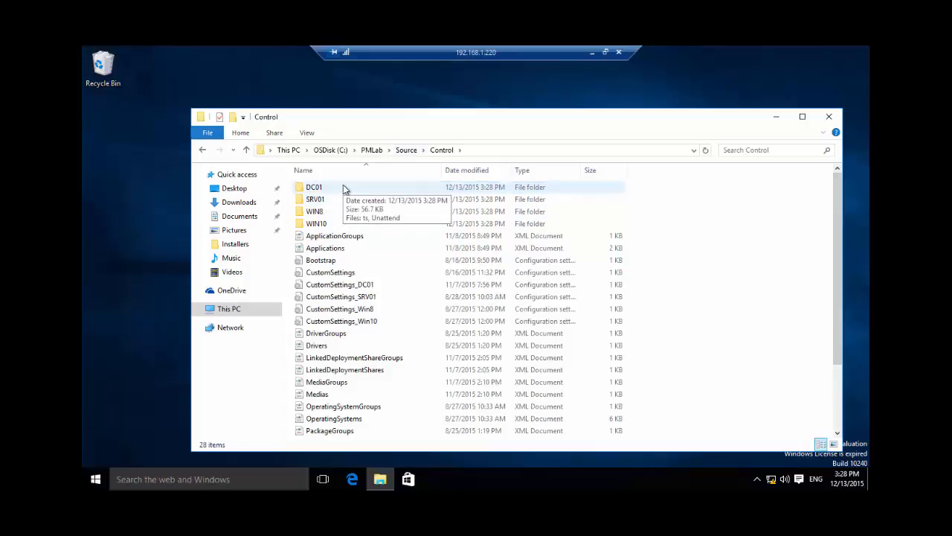
{"action": "double_click", "coordinate": [343, 186]}
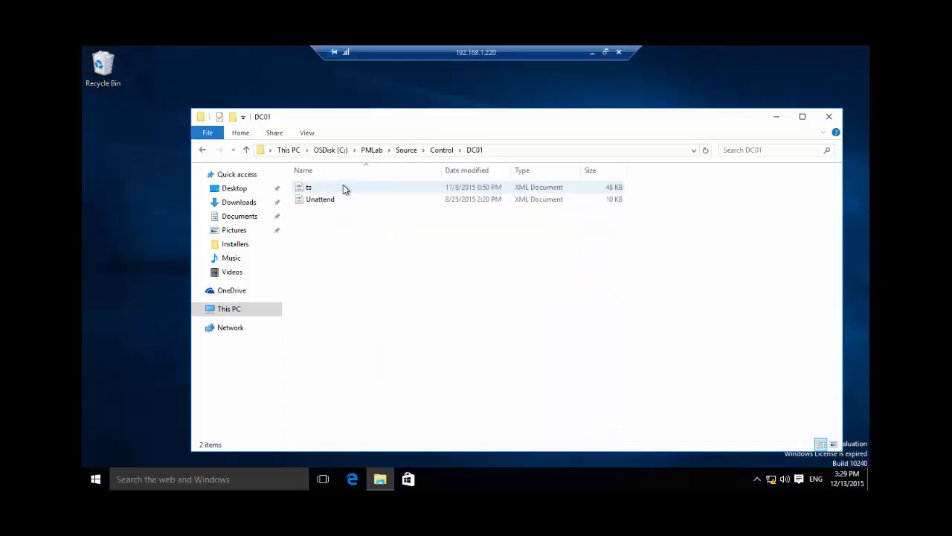
{"action": "left_click", "coordinate": [343, 188]}
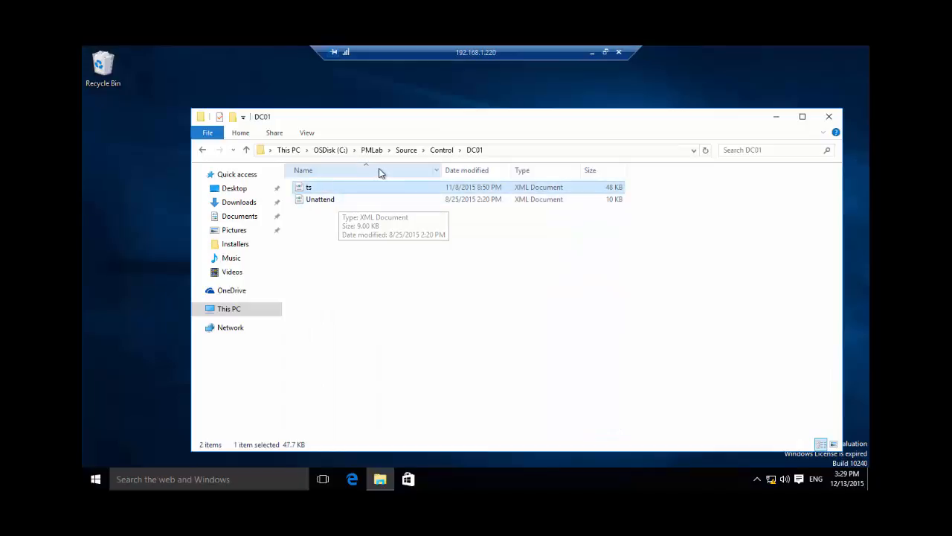
{"action": "left_click", "coordinate": [403, 150]}
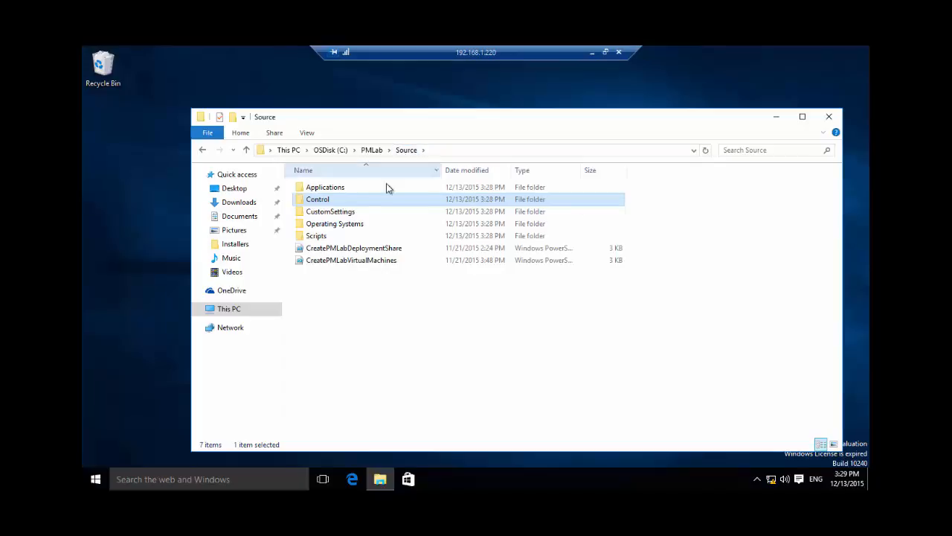
Review the domain admin password, network adapter and computer name entries in CustomSettings_SRV01 under CustomSettings\Control, and close the file.
{"action": "double_click", "coordinate": [354, 211]}
{"action": "double_click", "coordinate": [337, 191]}
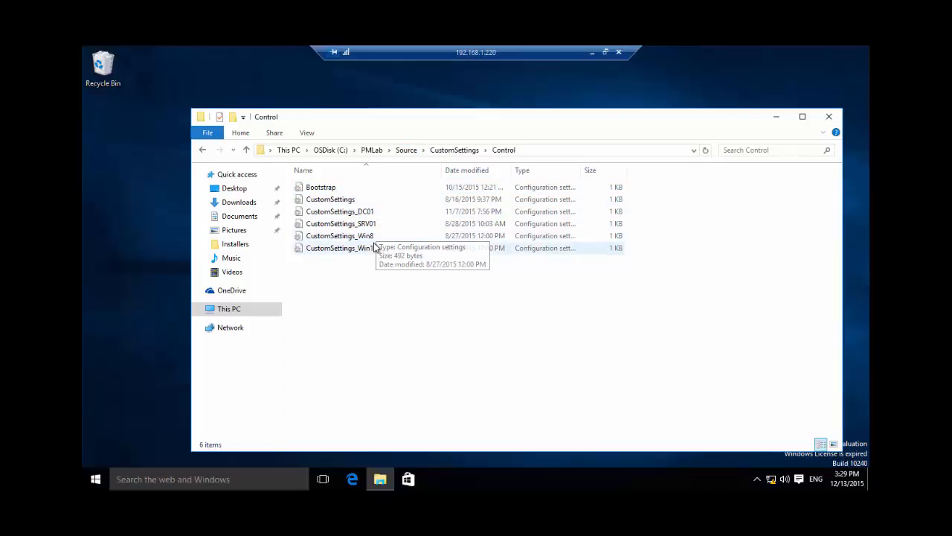
{"action": "double_click", "coordinate": [369, 225]}
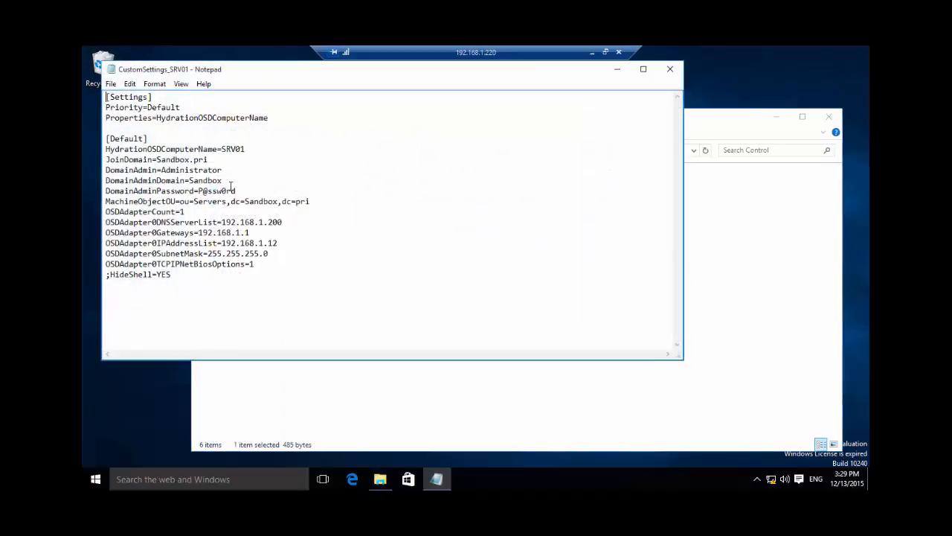
{"action": "left_click_drag", "start_coordinate": [238, 191], "coordinate": [197, 191]}
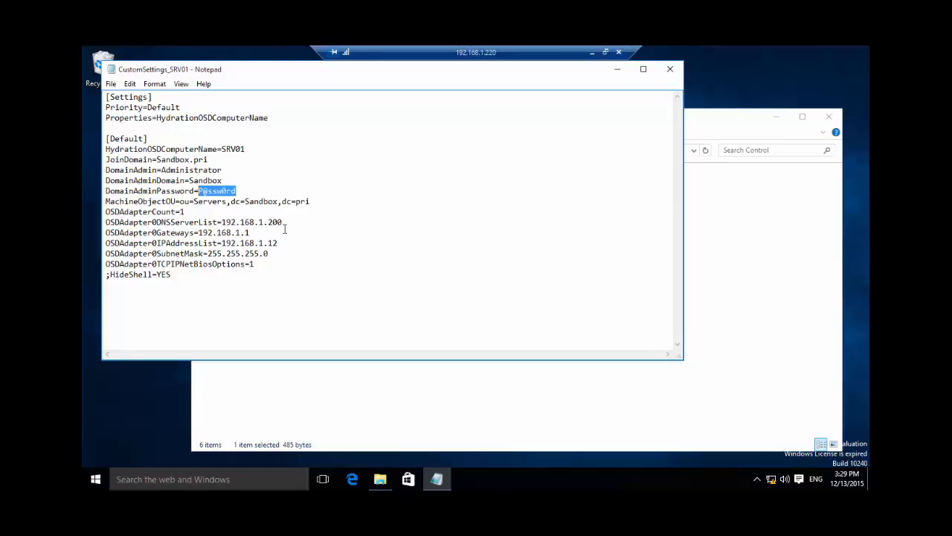
{"action": "left_click_drag", "start_coordinate": [269, 222], "coordinate": [290, 253]}
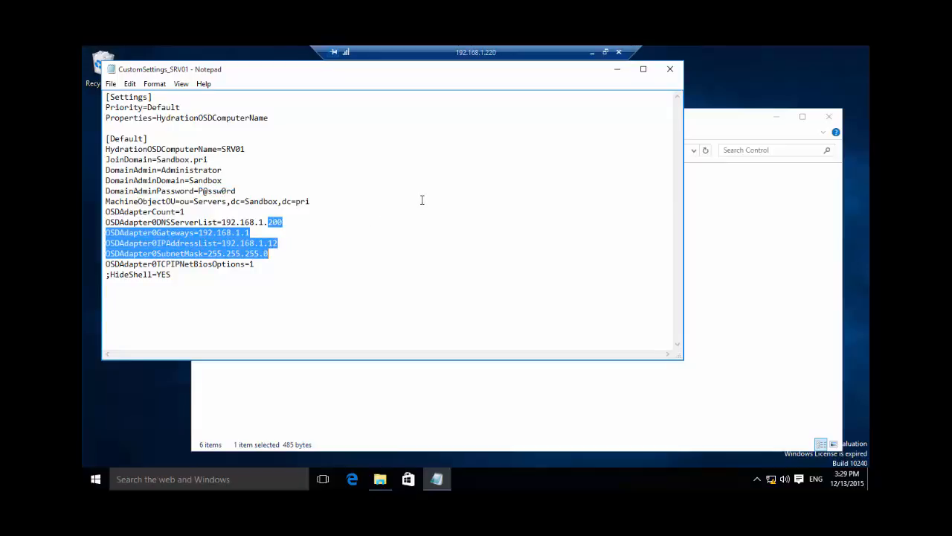
{"action": "left_click_drag", "start_coordinate": [248, 150], "coordinate": [194, 149]}
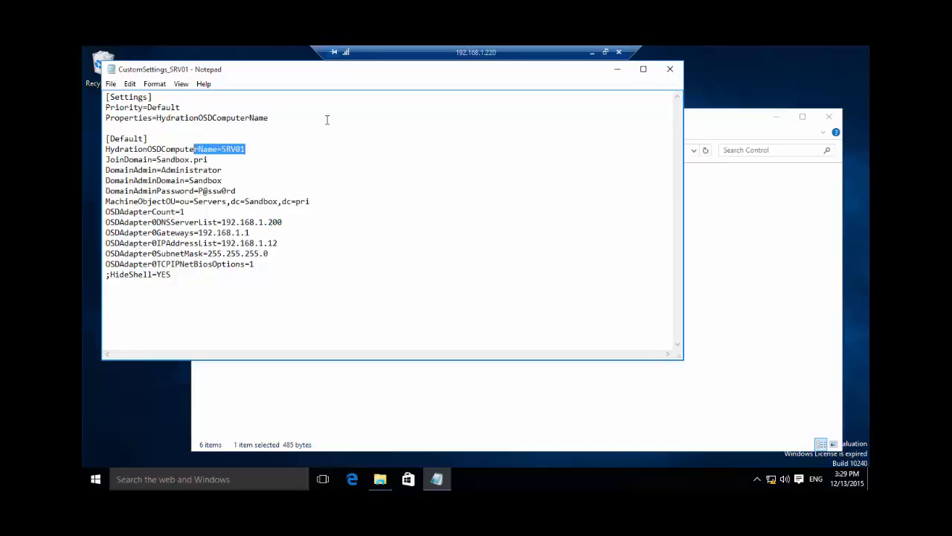
{"action": "left_click", "coordinate": [674, 73]}
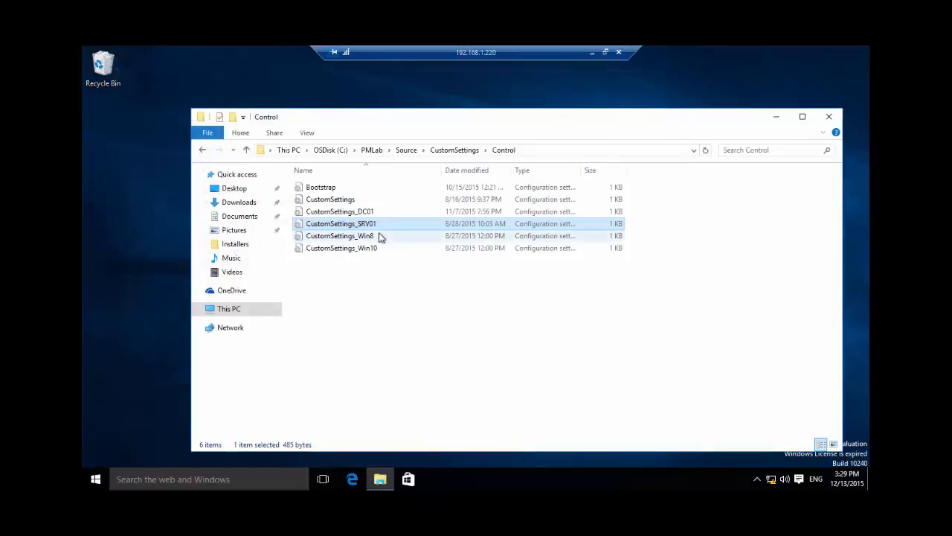
Look through the Operating Systems folder, including Server2012, and the Scripts folder inside Source.
{"action": "left_click", "coordinate": [407, 151]}
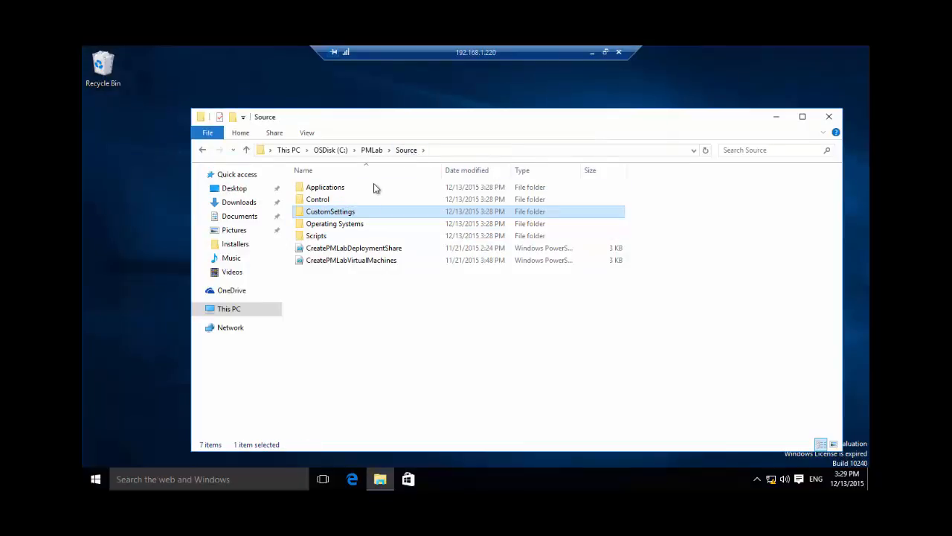
{"action": "double_click", "coordinate": [349, 229]}
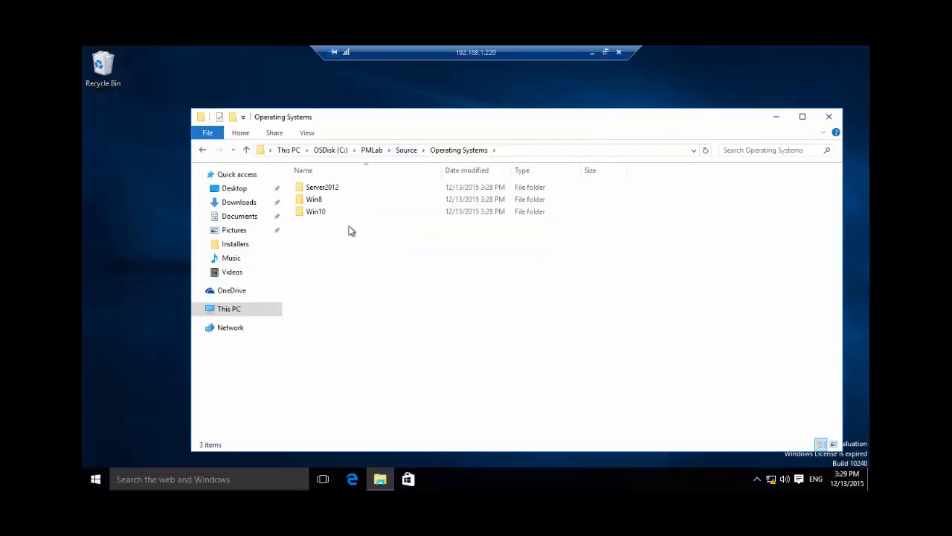
{"action": "double_click", "coordinate": [336, 191]}
{"action": "left_click", "coordinate": [442, 151]}
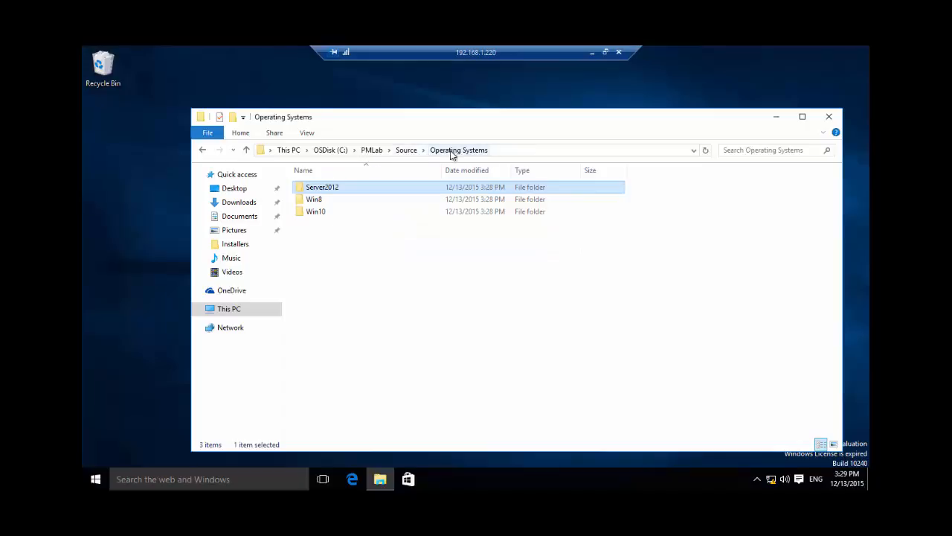
{"action": "left_click", "coordinate": [407, 151]}
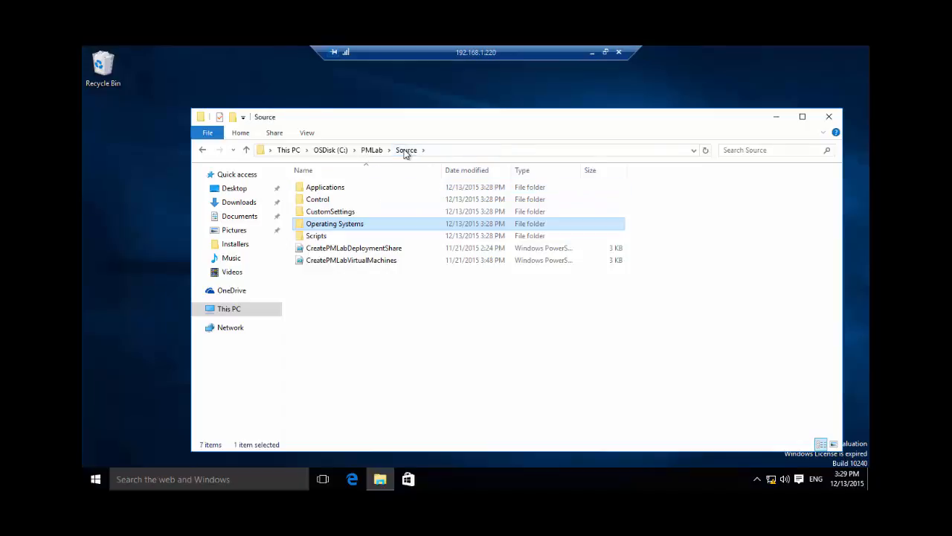
{"action": "double_click", "coordinate": [325, 237]}
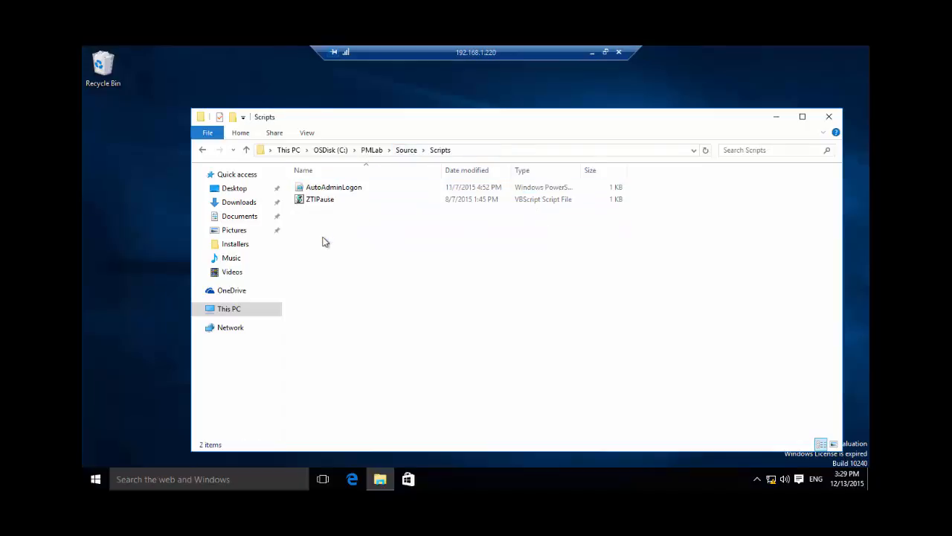
Review the CreatePMLabDeploymentShare script from the Source folder in PowerShell ISE, down to its sample-file copy commands, and close it.
{"action": "left_click", "coordinate": [403, 151]}
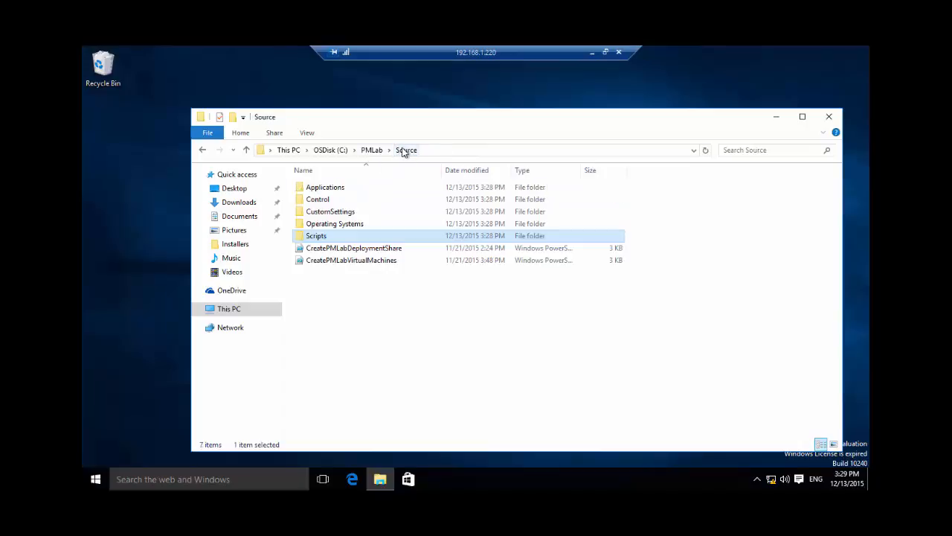
{"action": "right_click", "coordinate": [397, 249]}
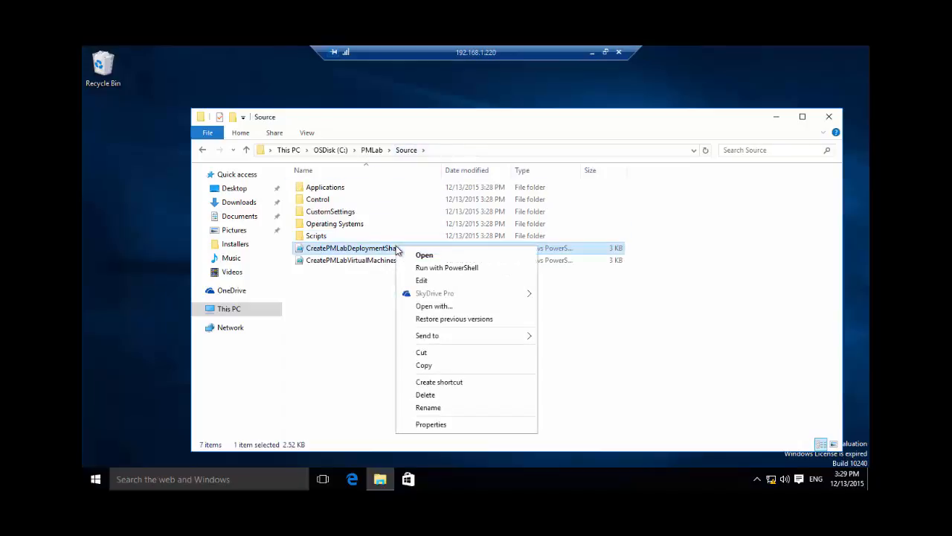
{"action": "left_click", "coordinate": [428, 280]}
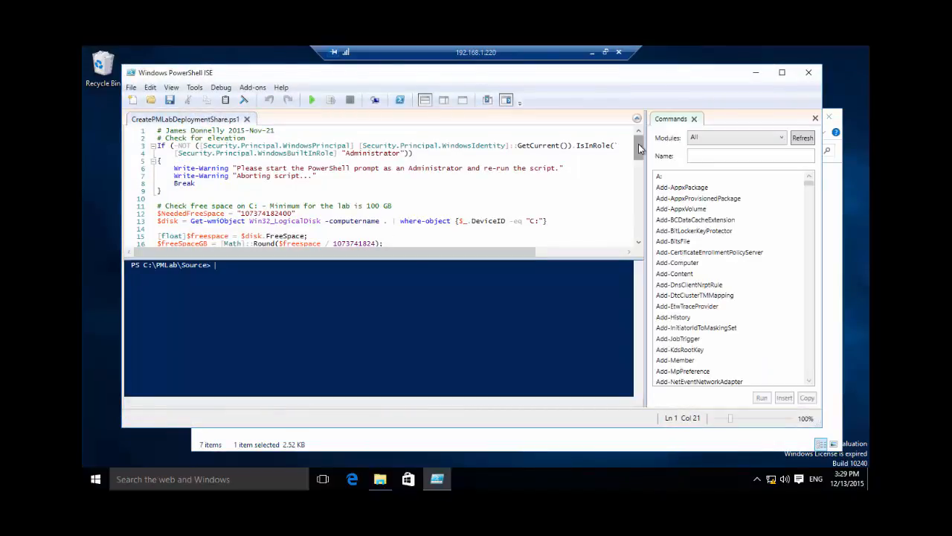
{"action": "left_click_drag", "start_coordinate": [639, 149], "coordinate": [652, 207]}
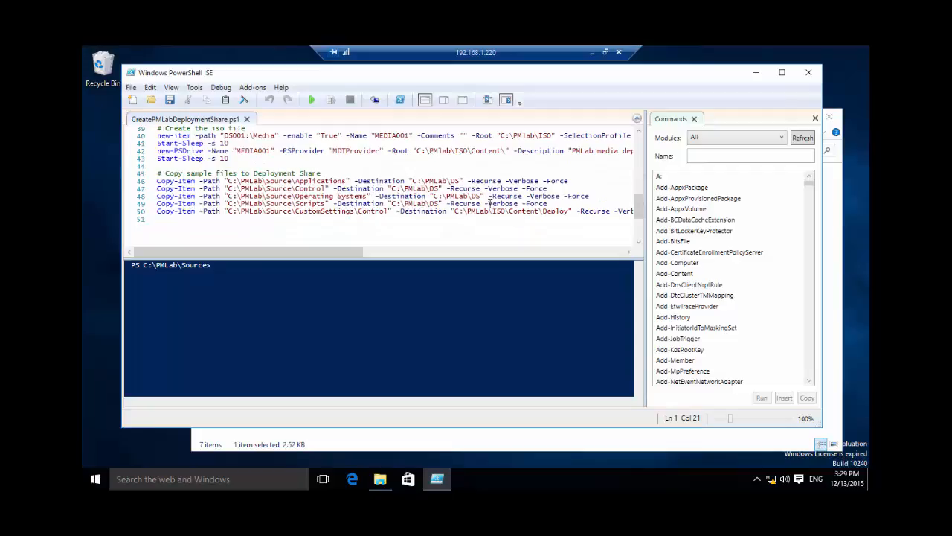
{"action": "left_click", "coordinate": [809, 73]}
Open the CreatePMLabVirtualMachines script for editing and read through its network and virtual machine definitions.
{"action": "left_click", "coordinate": [349, 263]}
{"action": "right_click", "coordinate": [350, 265]}
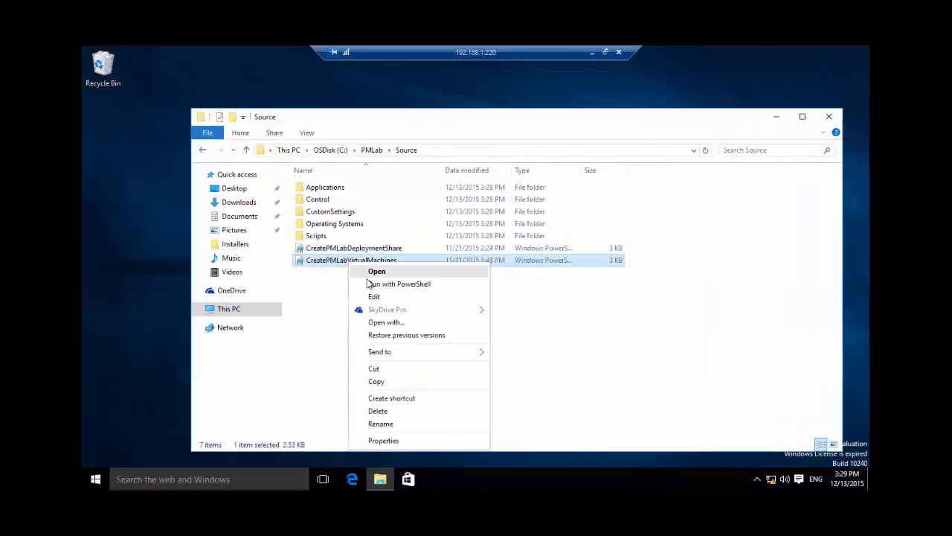
{"action": "left_click", "coordinate": [374, 296]}
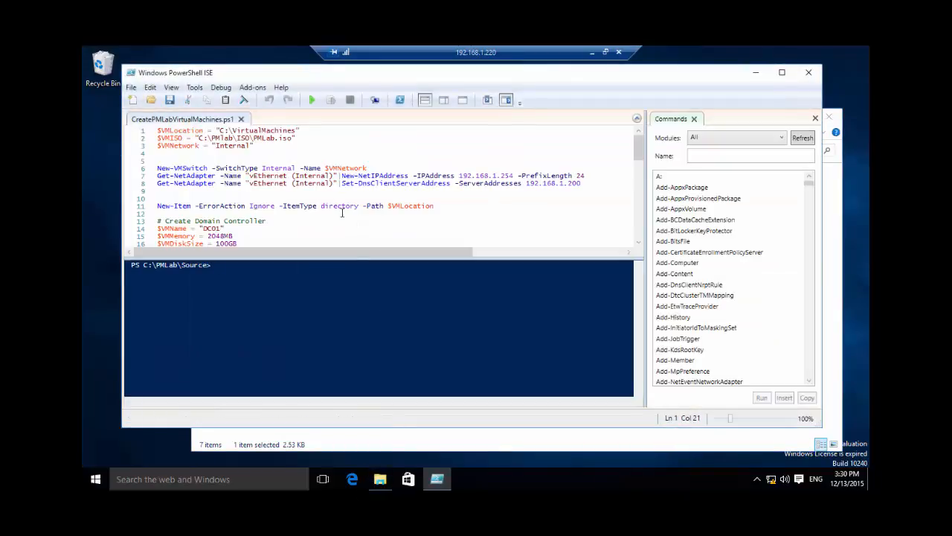
{"action": "left_click_drag", "start_coordinate": [633, 149], "coordinate": [646, 220]}
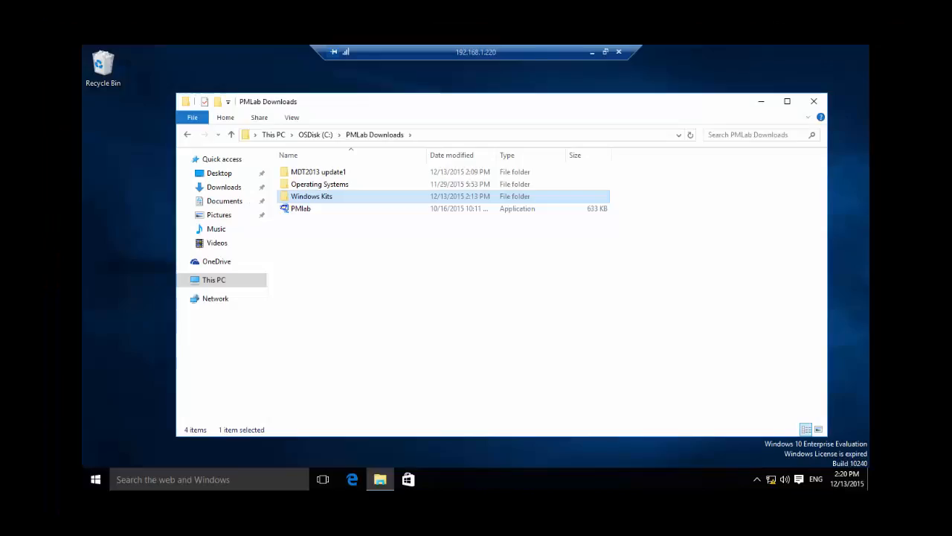
Start the Windows 10 Assessment and Deployment Kit installer, adksetup, from the Windows Kits folder in PMLab Downloads.
{"action": "double_click", "coordinate": [331, 197]}
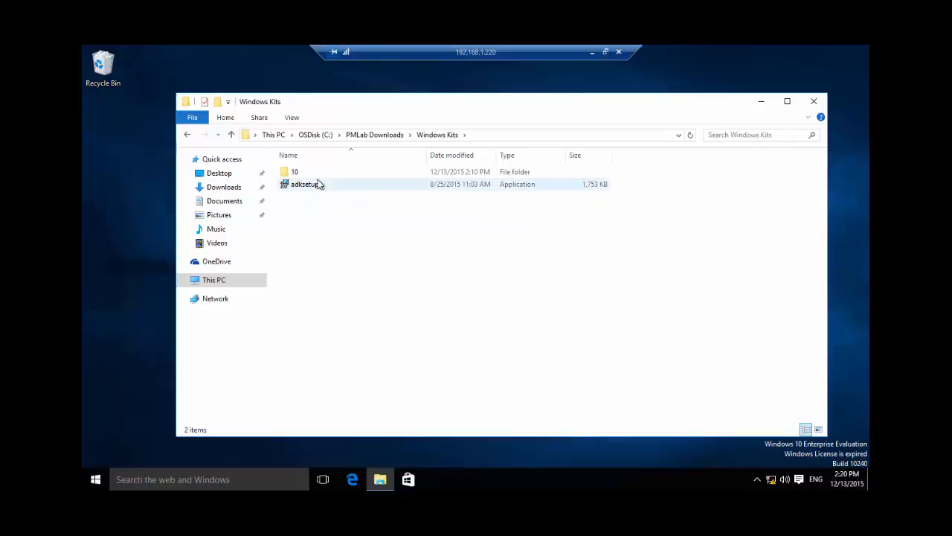
{"action": "double_click", "coordinate": [317, 187]}
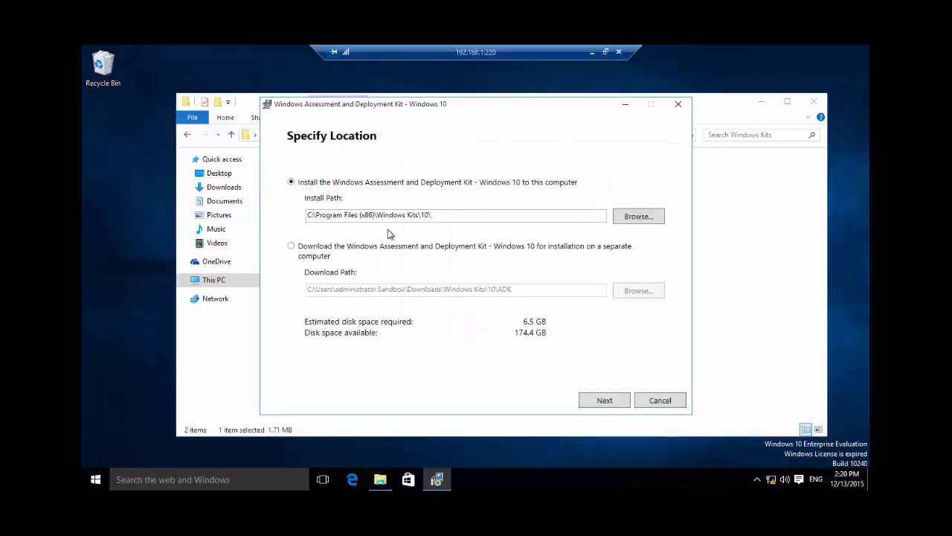
{"action": "left_click", "coordinate": [453, 219]}
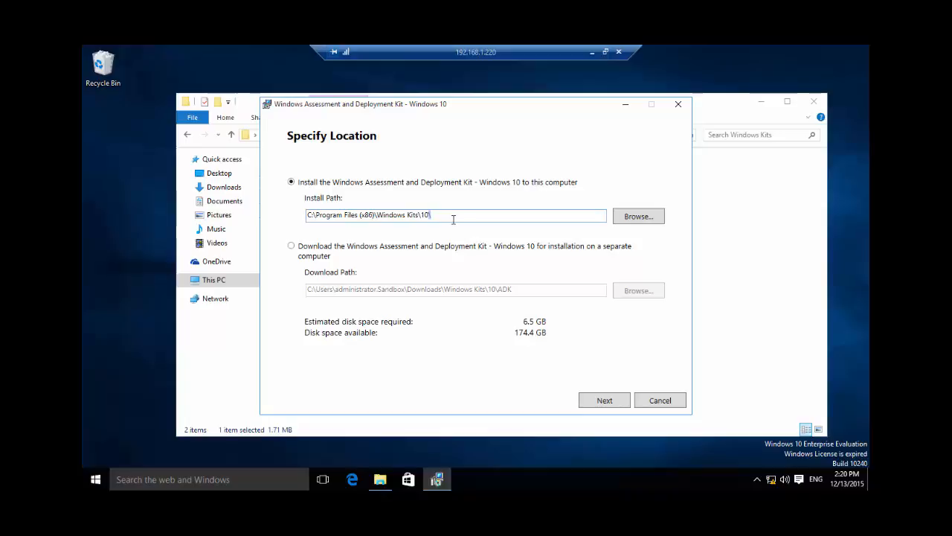
{"action": "key", "text": "ctrl+a"}
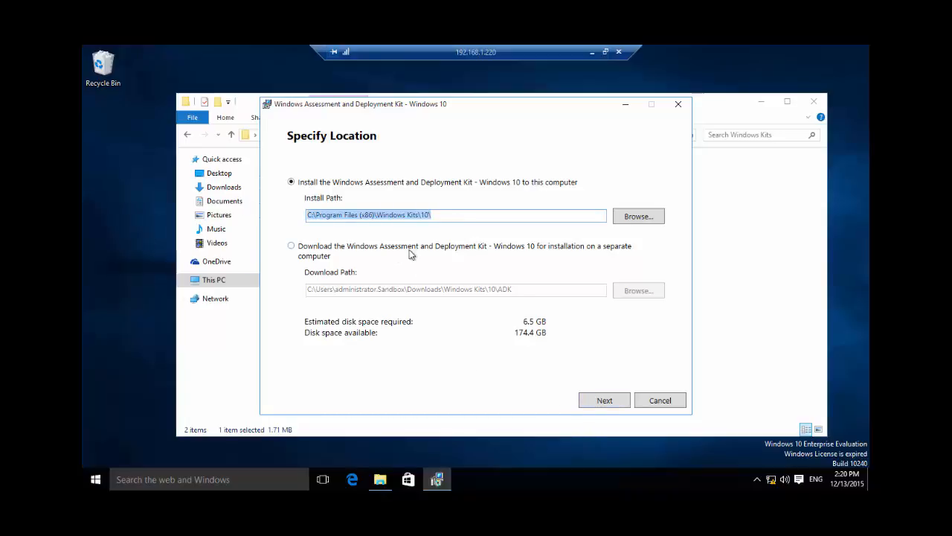
{"action": "left_click", "coordinate": [549, 258]}
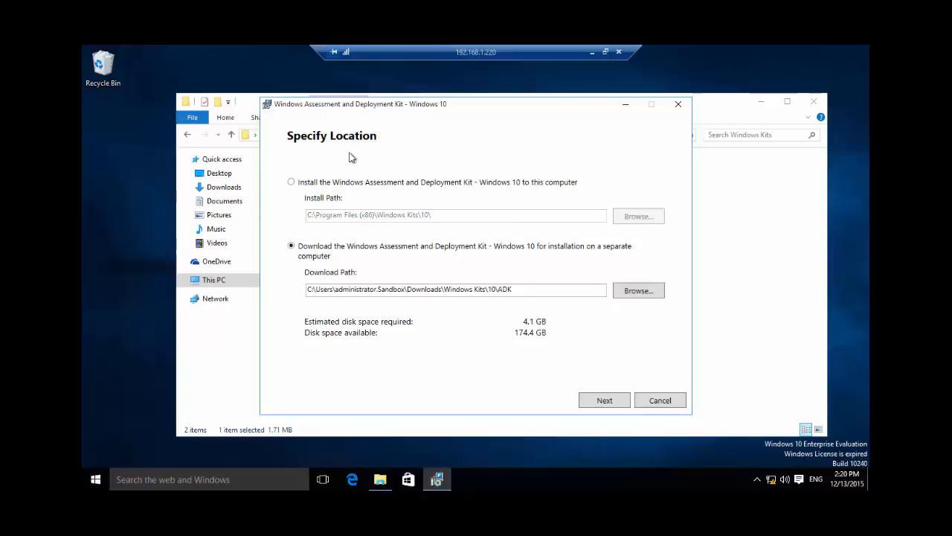
{"action": "left_click_drag", "start_coordinate": [370, 104], "coordinate": [543, 116]}
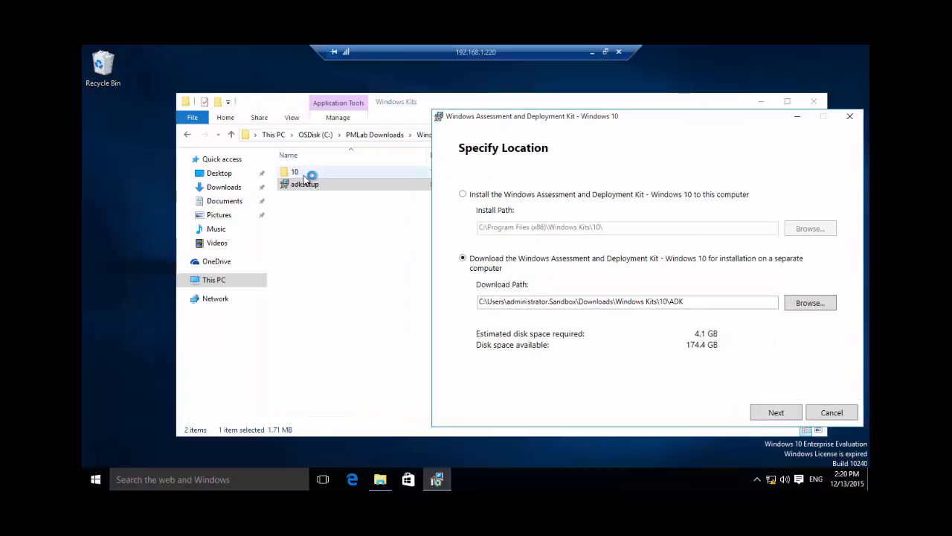
{"action": "left_click", "coordinate": [489, 193]}
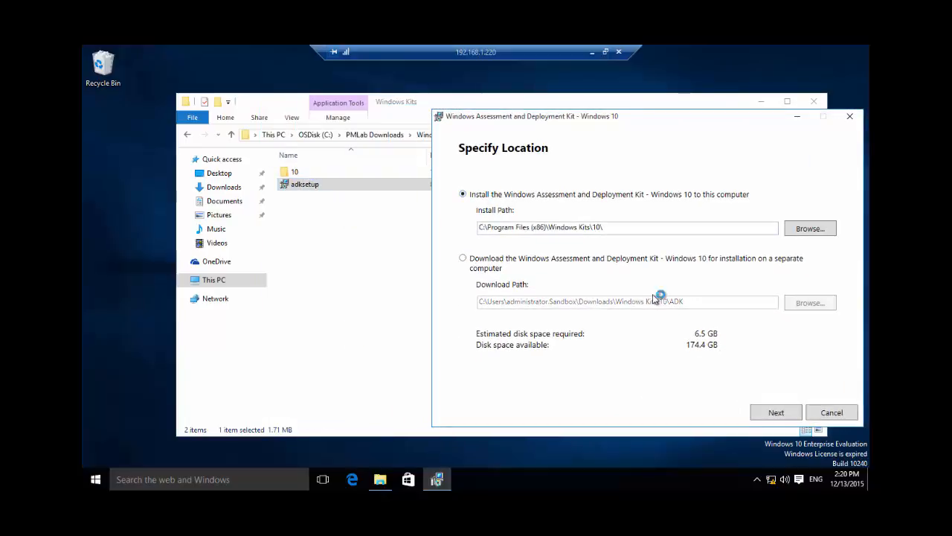
Continue with the ADK installation on this computer, answer No to Windows Kits privacy participation, and proceed to the feature selection.
{"action": "left_click", "coordinate": [789, 412]}
{"action": "left_click_drag", "start_coordinate": [672, 125], "coordinate": [513, 121]}
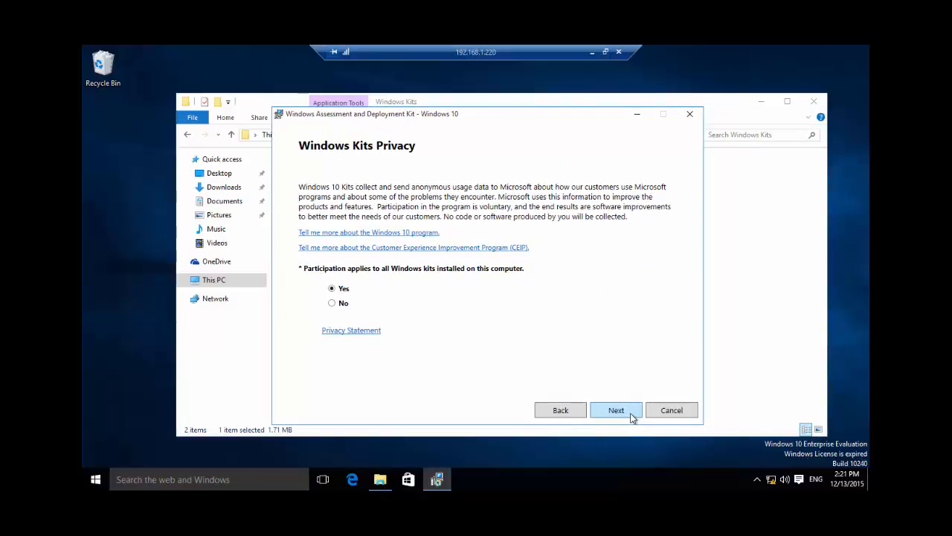
{"action": "left_click", "coordinate": [360, 303]}
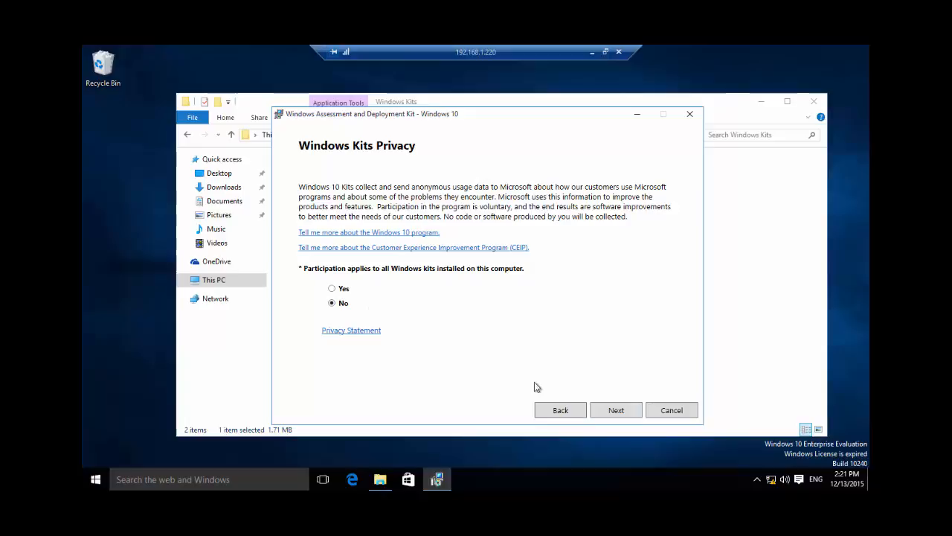
{"action": "left_click", "coordinate": [611, 408]}
{"action": "left_click", "coordinate": [611, 409]}
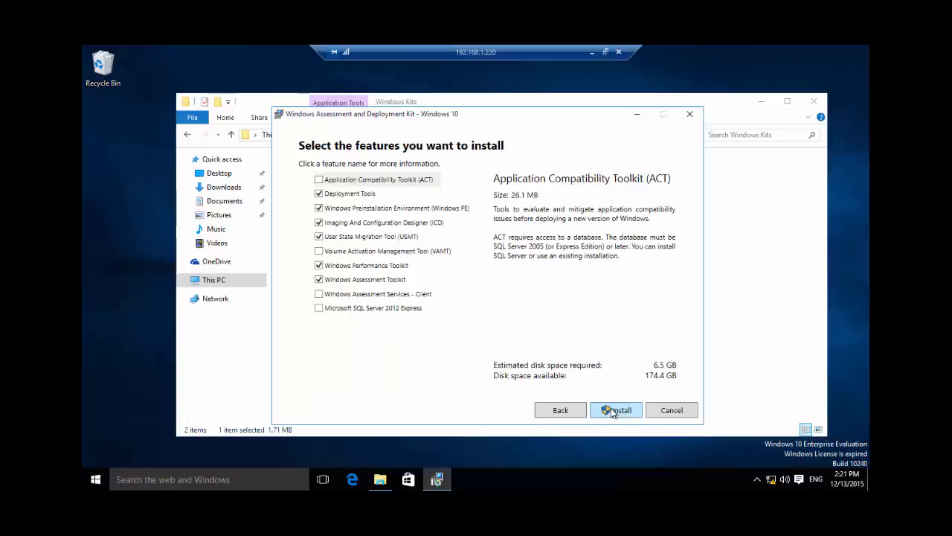
Install the ADK with only Deployment Tools, Windows PE, Imaging And Configuration Designer and User State Migration Tool selected, and close the setup.
{"action": "left_click", "coordinate": [318, 265]}
{"action": "left_click", "coordinate": [318, 222]}
{"action": "left_click", "coordinate": [362, 237]}
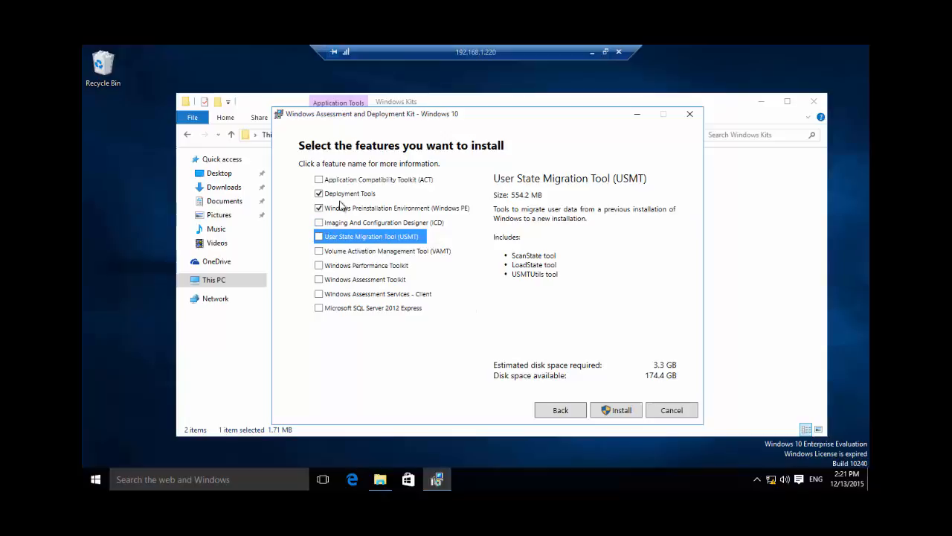
{"action": "left_click", "coordinate": [318, 223]}
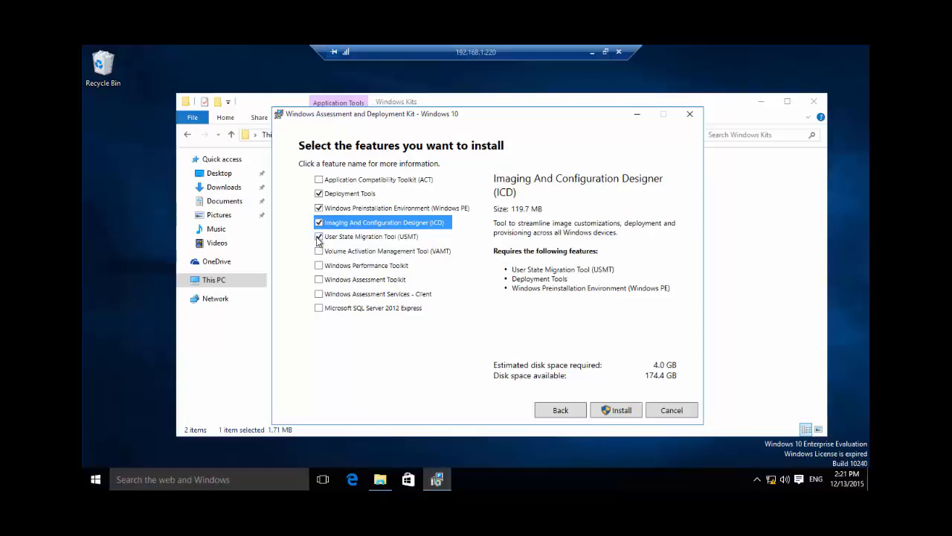
{"action": "left_click", "coordinate": [620, 410]}
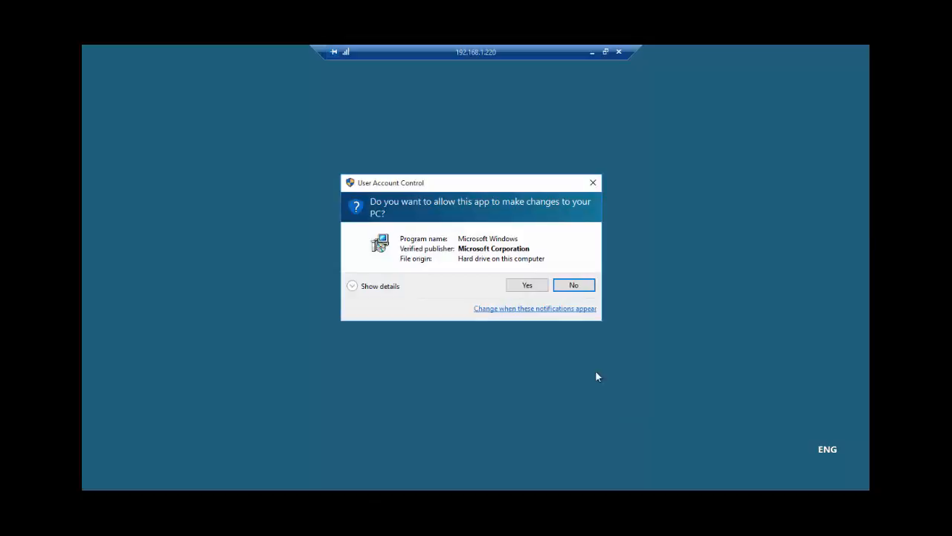
{"action": "left_click", "coordinate": [527, 285]}
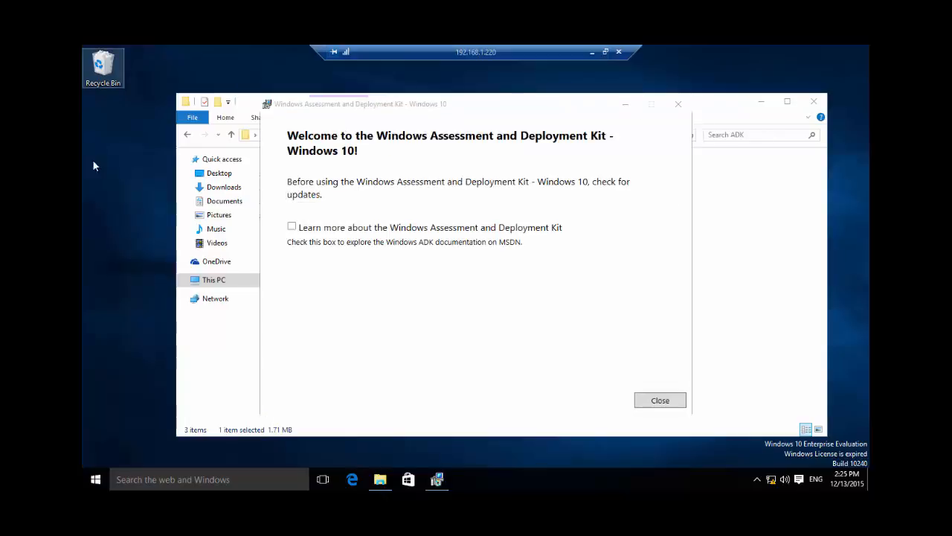
{"action": "left_click", "coordinate": [666, 404]}
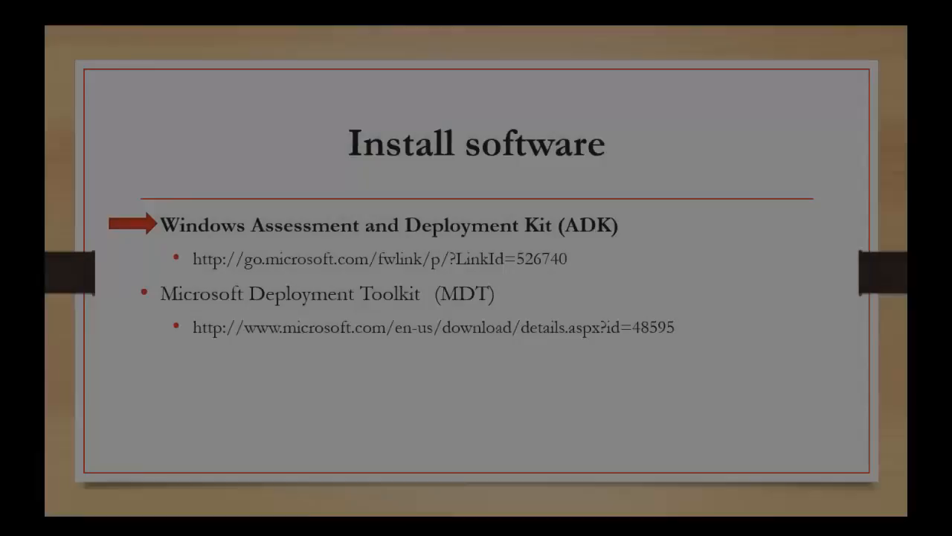
{"action": "key", "text": "Right"}
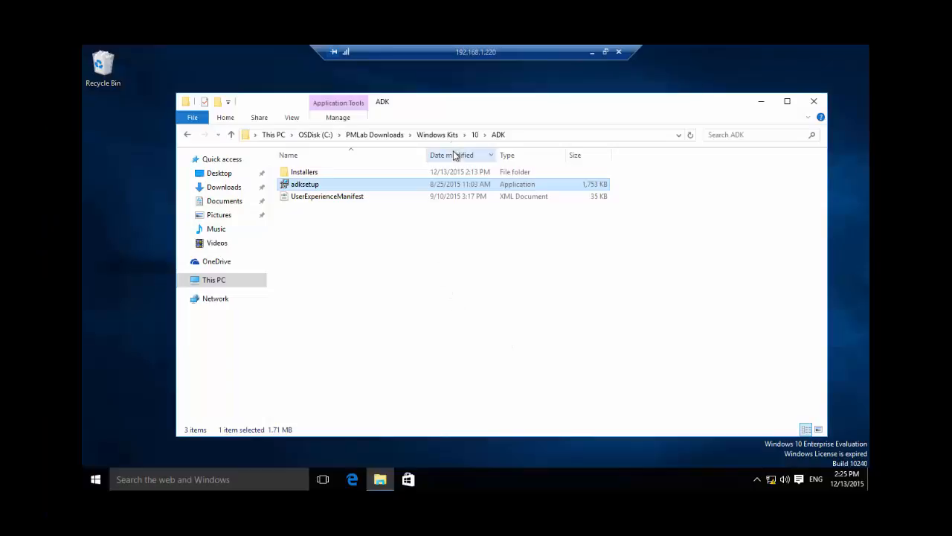
Start the MicrosoftDeploymentToolkit2013_x64 installer from PMLab Downloads\MDT2013 update1 and accept its license agreement.
{"action": "left_click", "coordinate": [381, 136]}
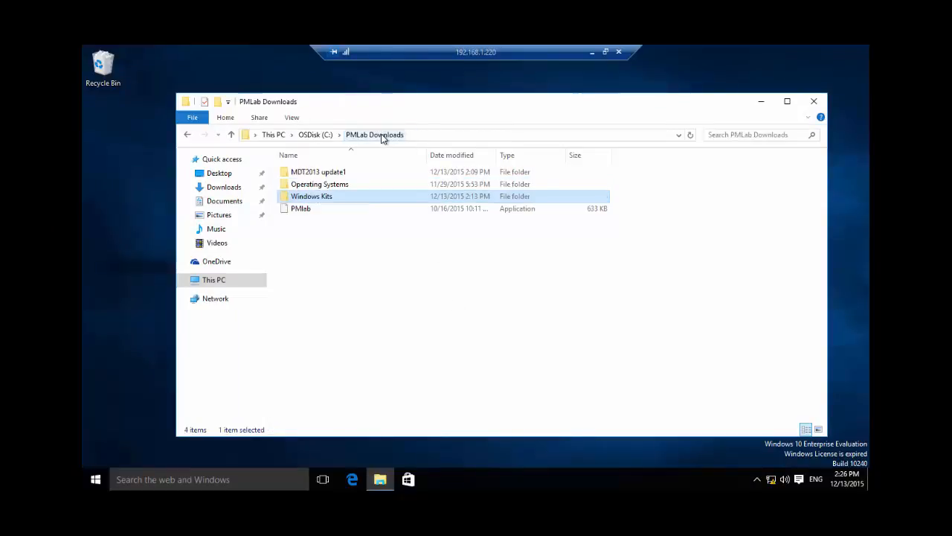
{"action": "double_click", "coordinate": [333, 174]}
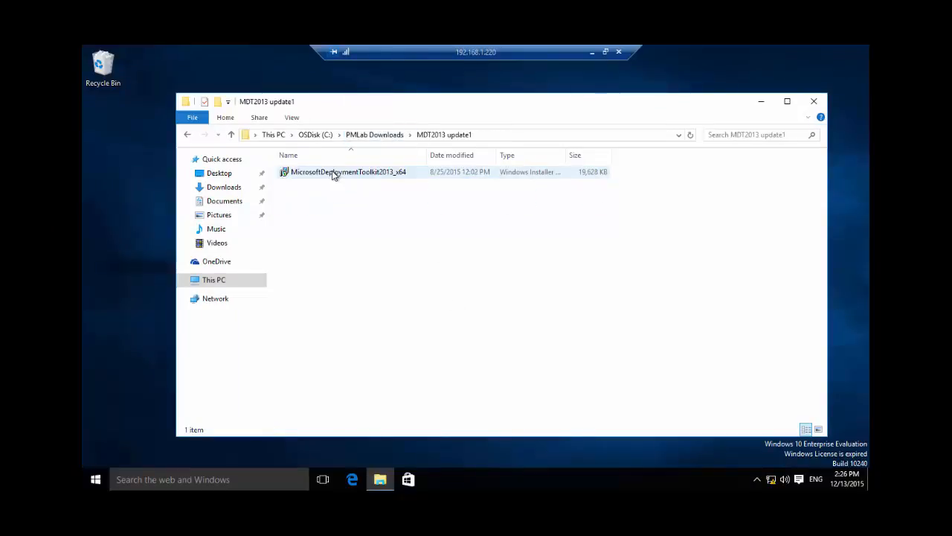
{"action": "double_click", "coordinate": [332, 171]}
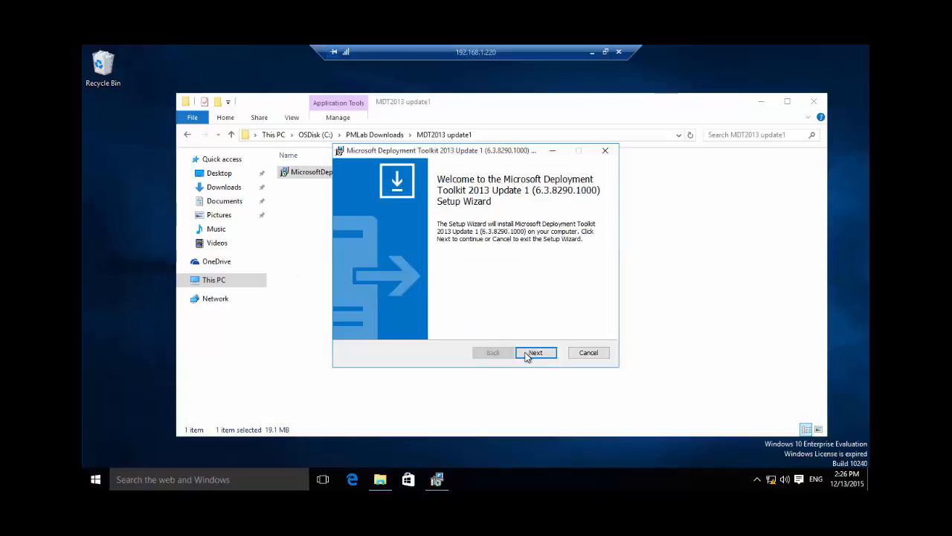
{"action": "left_click", "coordinate": [534, 352]}
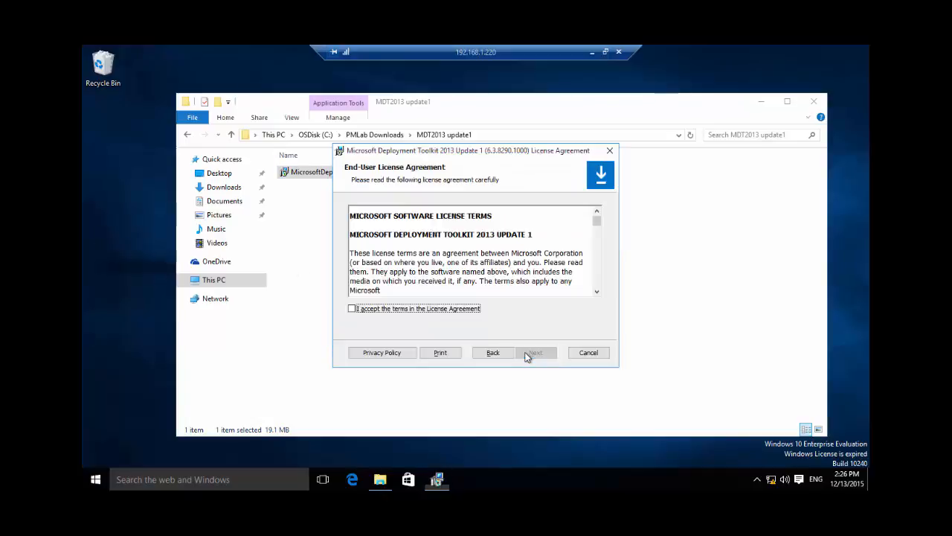
{"action": "left_click", "coordinate": [448, 311]}
{"action": "left_click", "coordinate": [534, 354]}
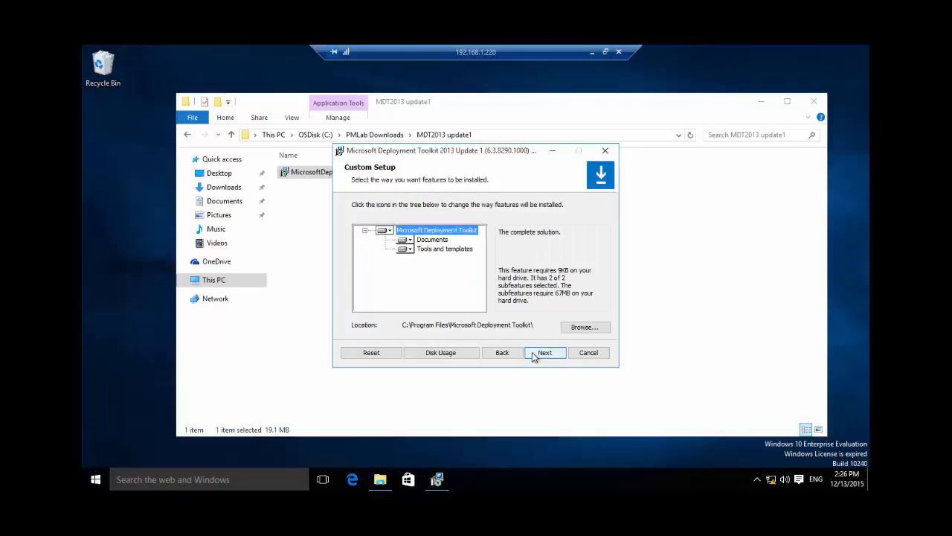
Install the Microsoft Deployment Toolkit with default features and no Customer Experience program, finish the wizard, and return to PMLab Downloads.
{"action": "left_click", "coordinate": [533, 354]}
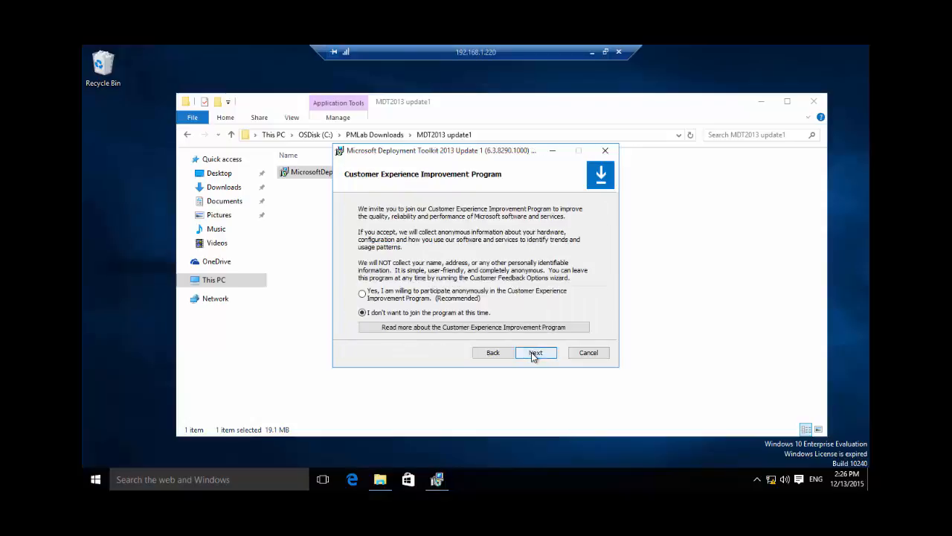
{"action": "left_click", "coordinate": [533, 354]}
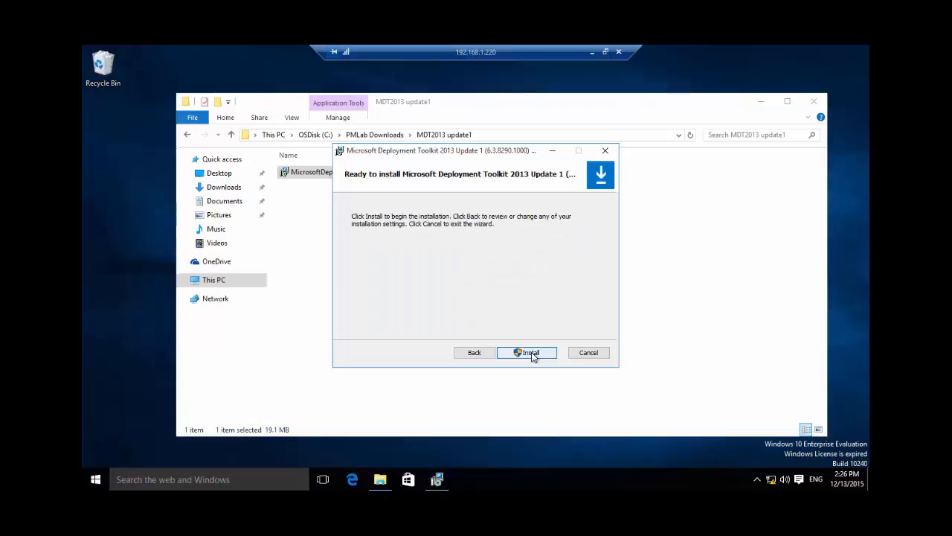
{"action": "left_click", "coordinate": [531, 353]}
{"action": "left_click", "coordinate": [523, 288]}
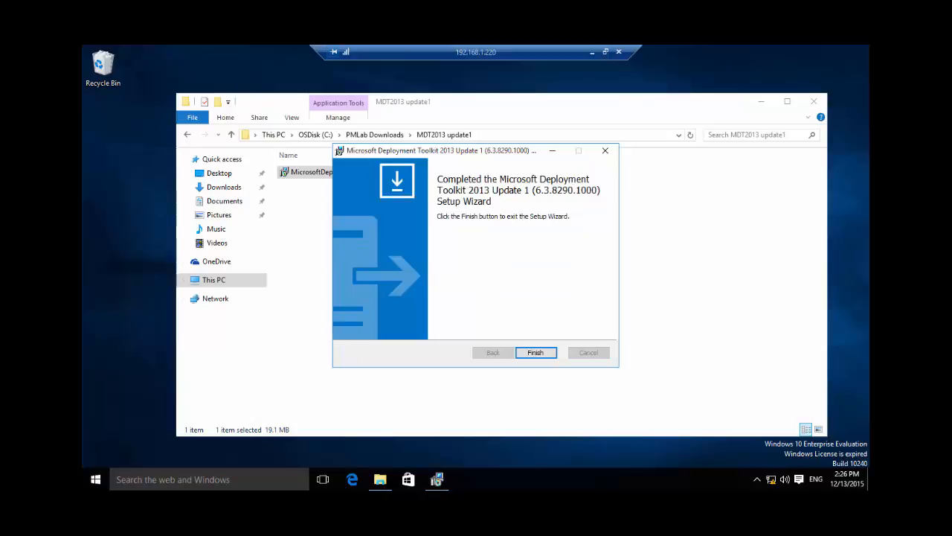
{"action": "left_click", "coordinate": [547, 354]}
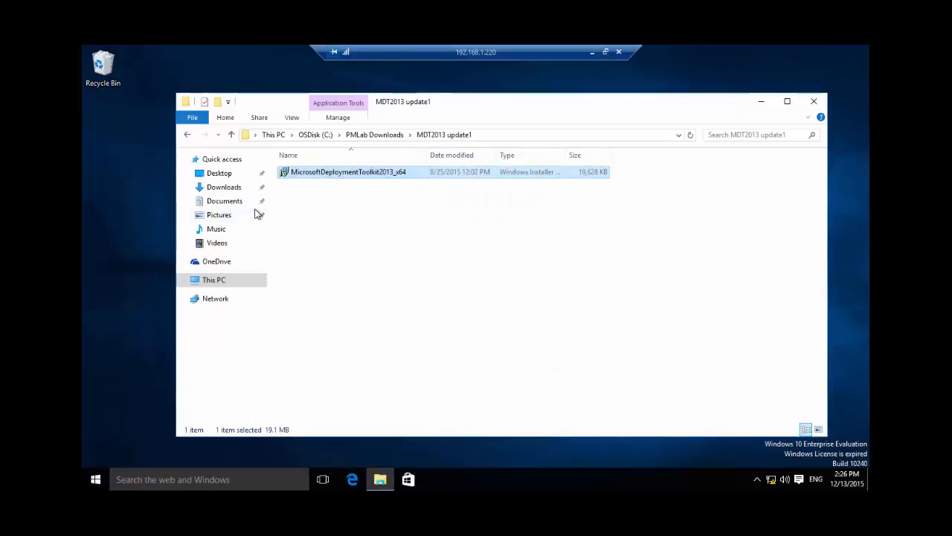
{"action": "left_click", "coordinate": [372, 139]}
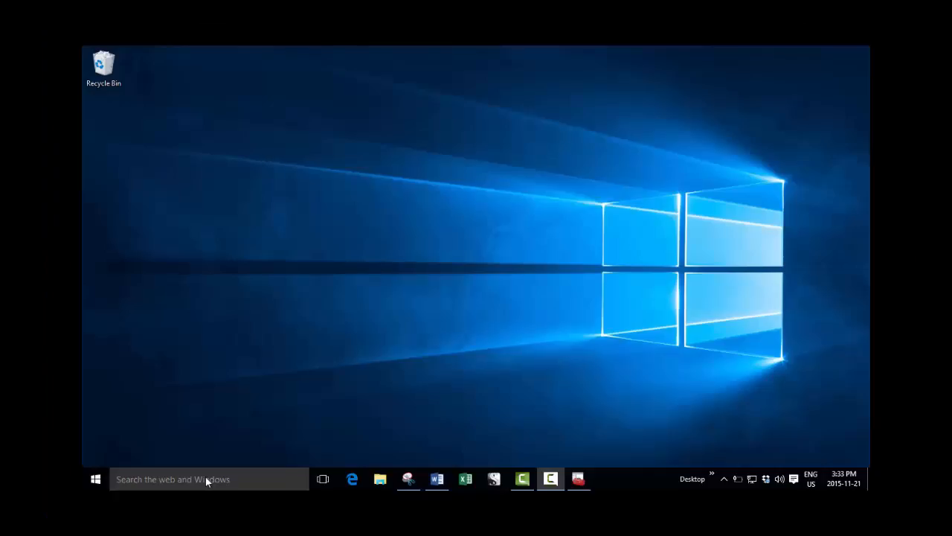
Find Windows PowerShell with the Windows search and run it as administrator.
{"action": "left_click", "coordinate": [205, 477]}
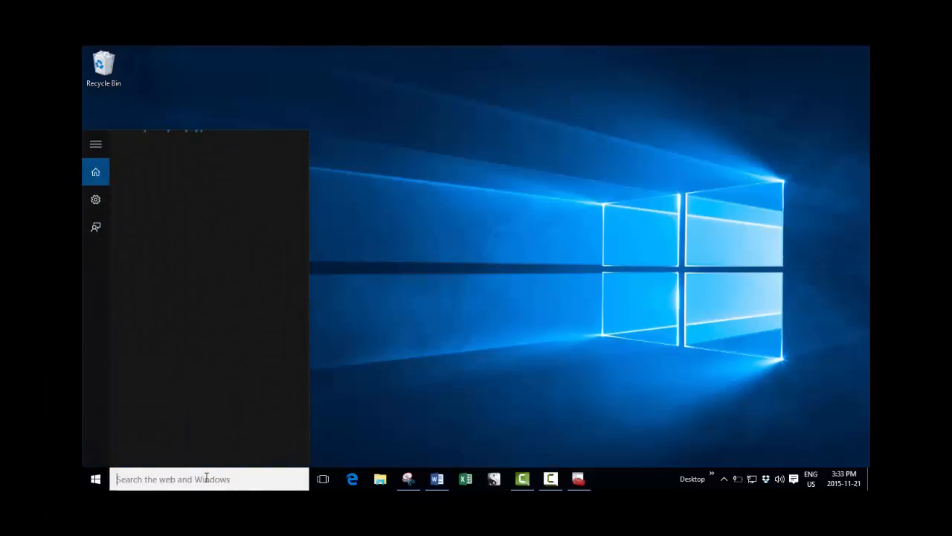
{"action": "type", "text": "Powersh"}
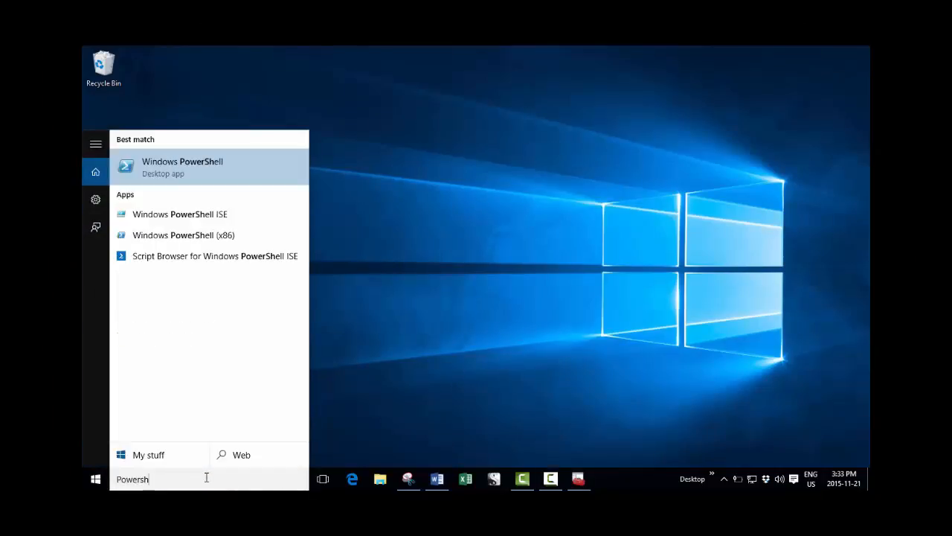
{"action": "type", "text": "e"}
{"action": "right_click", "coordinate": [159, 168]}
{"action": "left_click", "coordinate": [187, 182]}
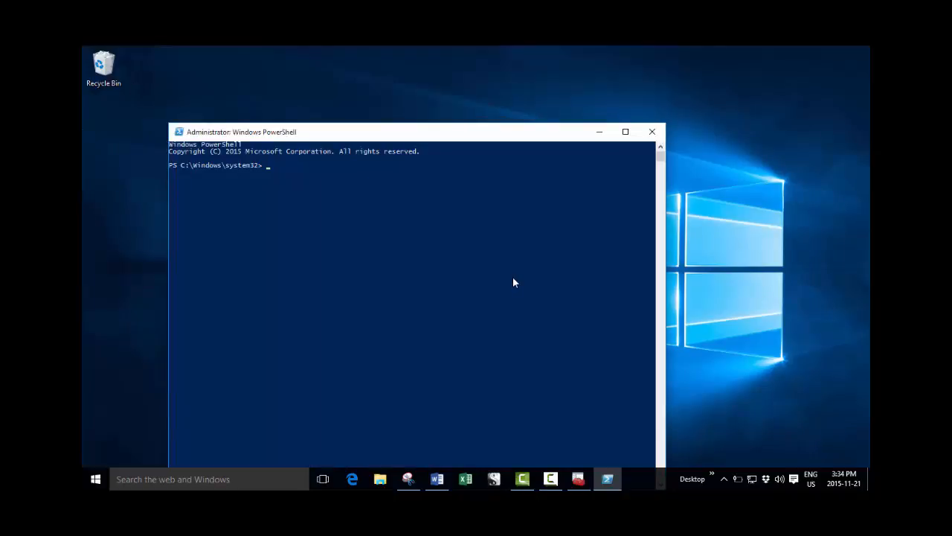
Change the PowerShell directory to C:\PMLab\Source and enter the CreatePMLabDeploymentShare.ps1 script at the prompt.
{"action": "type", "text": "cd\\"}
{"action": "key", "text": "Return"}
{"action": "type", "text": "cd p"}
{"action": "key", "text": "Tab"}
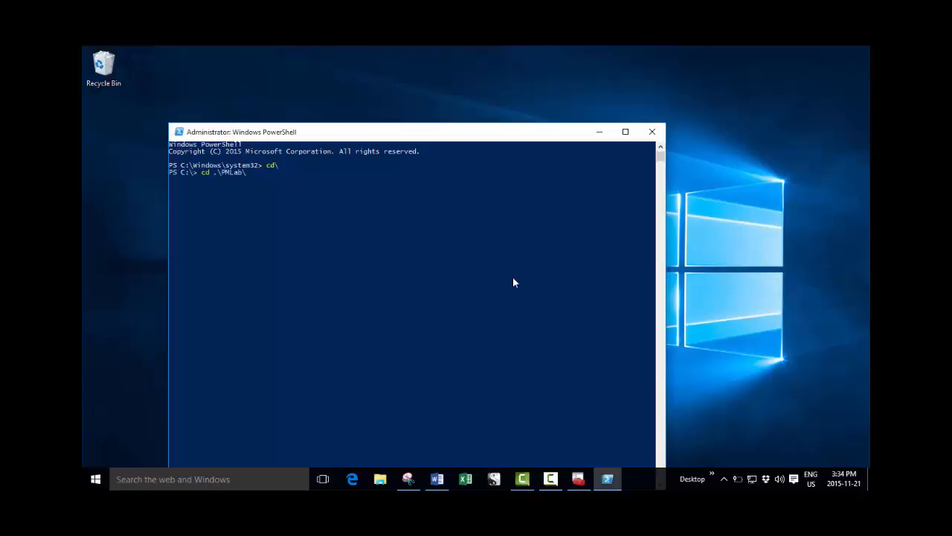
{"action": "type", "text": "s"}
{"action": "key", "text": "Tab"}
{"action": "key", "text": "Return"}
{"action": "type", "text": "cr"}
{"action": "key", "text": "Tab"}
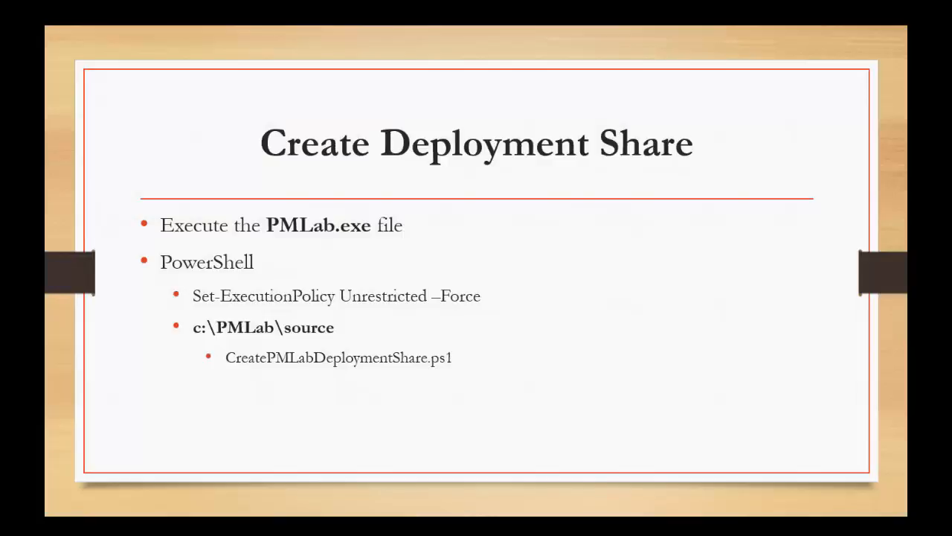
{"action": "key", "text": "Right"}
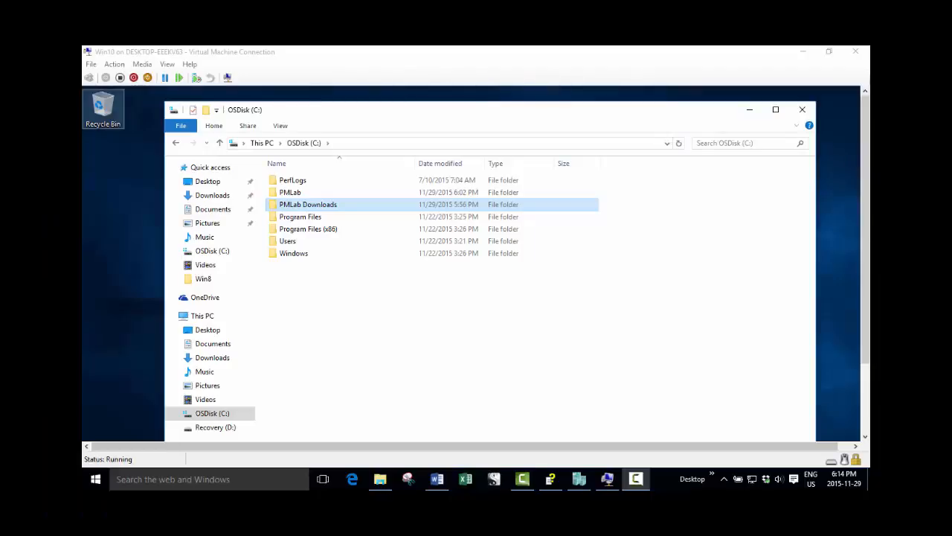
Mount the en_windows_8_pro_vl_x64_dvd_917699 disc image from PMLab Downloads\Operating Systems\Win8.
{"action": "double_click", "coordinate": [331, 206]}
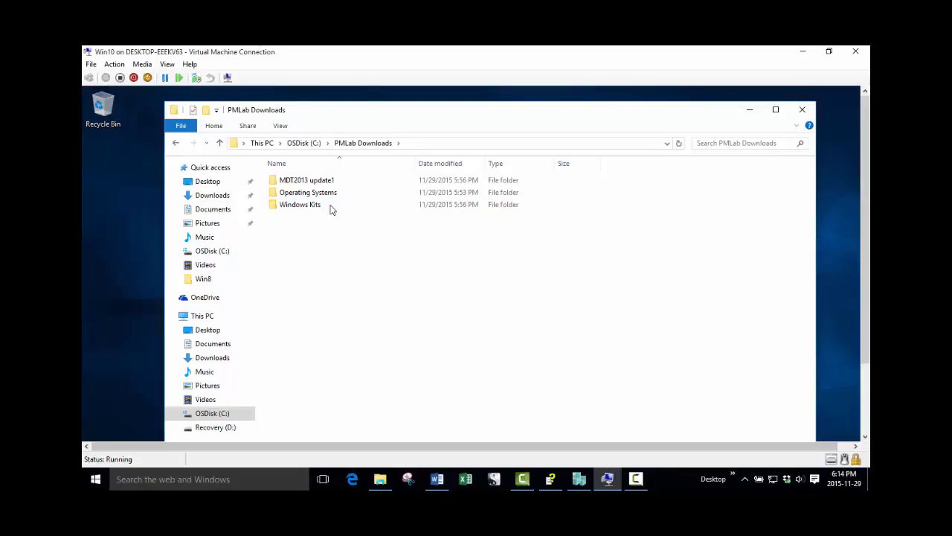
{"action": "double_click", "coordinate": [330, 194]}
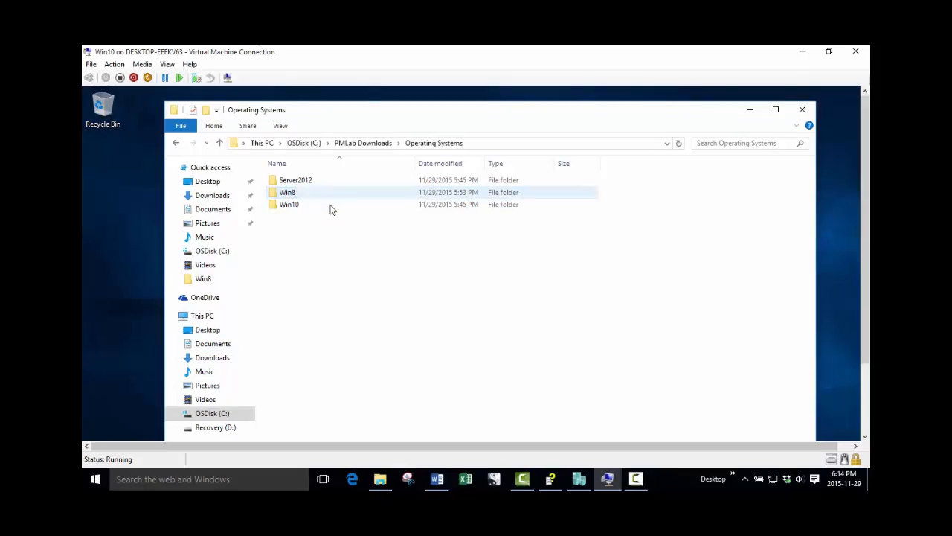
{"action": "double_click", "coordinate": [330, 196]}
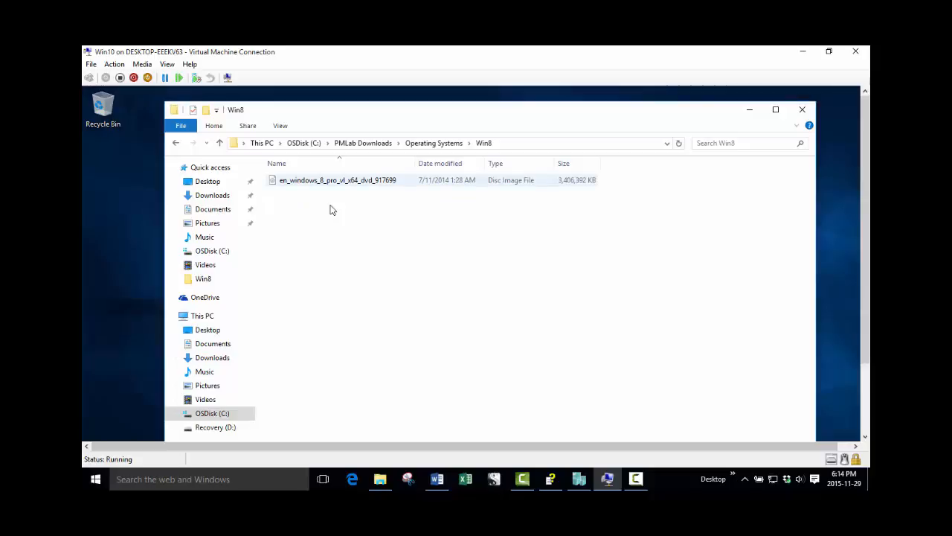
{"action": "right_click", "coordinate": [322, 183]}
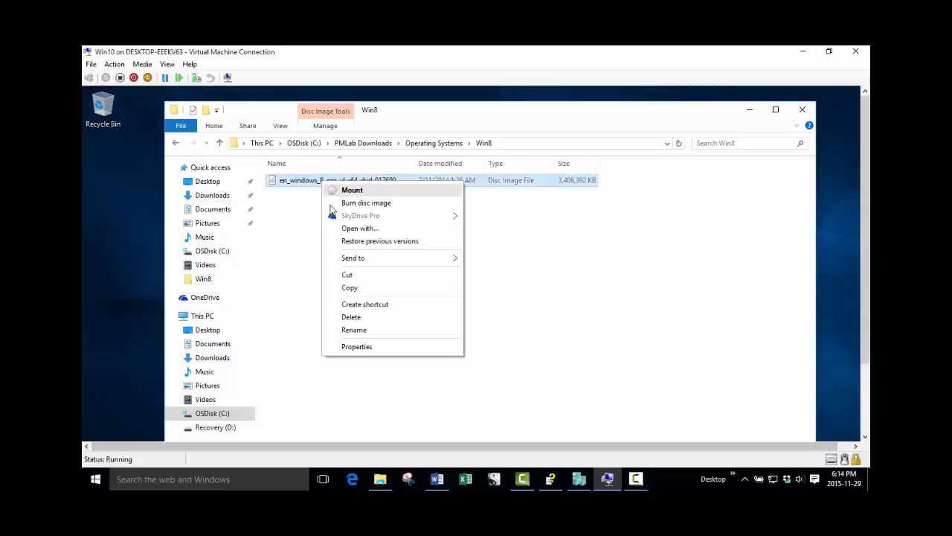
{"action": "key", "text": "Return"}
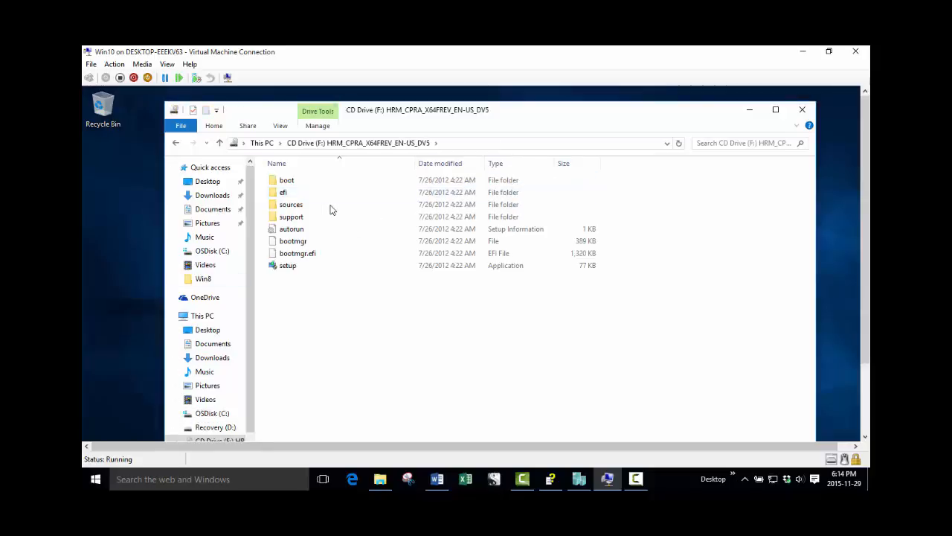
Copy all files and folders from the root of the mounted Windows 8 disc.
{"action": "left_click_drag", "start_coordinate": [278, 348], "coordinate": [268, 175]}
{"action": "right_click", "coordinate": [283, 201]}
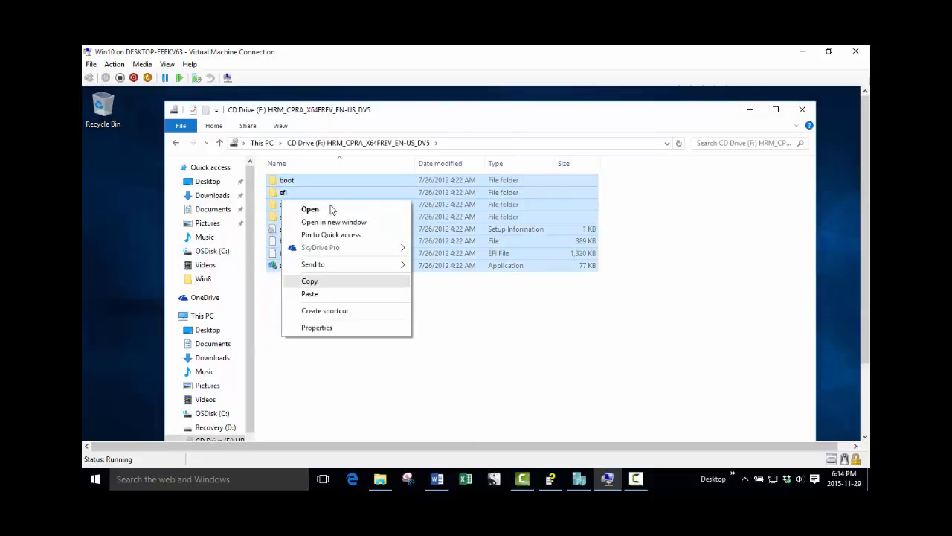
{"action": "left_click", "coordinate": [310, 280]}
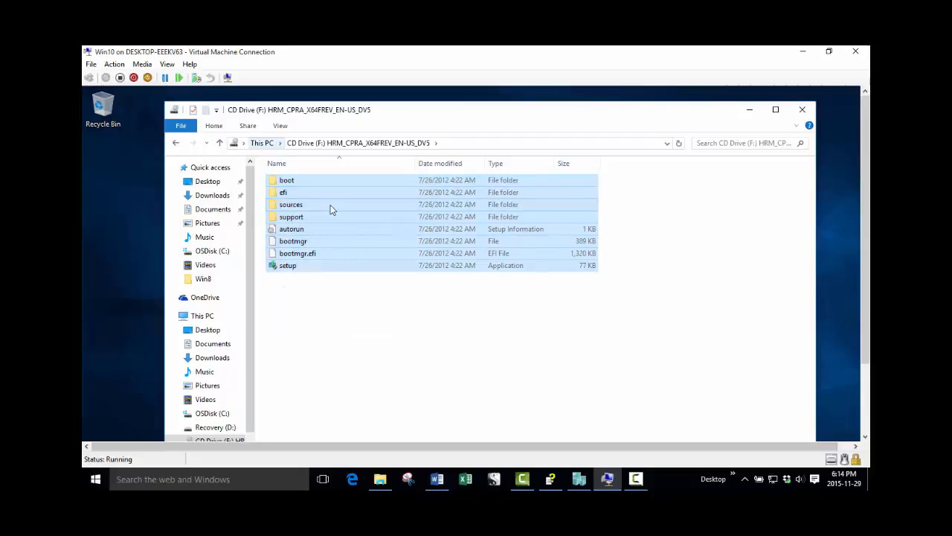
Paste the copied Windows 8 files into C:\PMLab\DS\Operating Systems\Win8.
{"action": "left_click", "coordinate": [261, 143]}
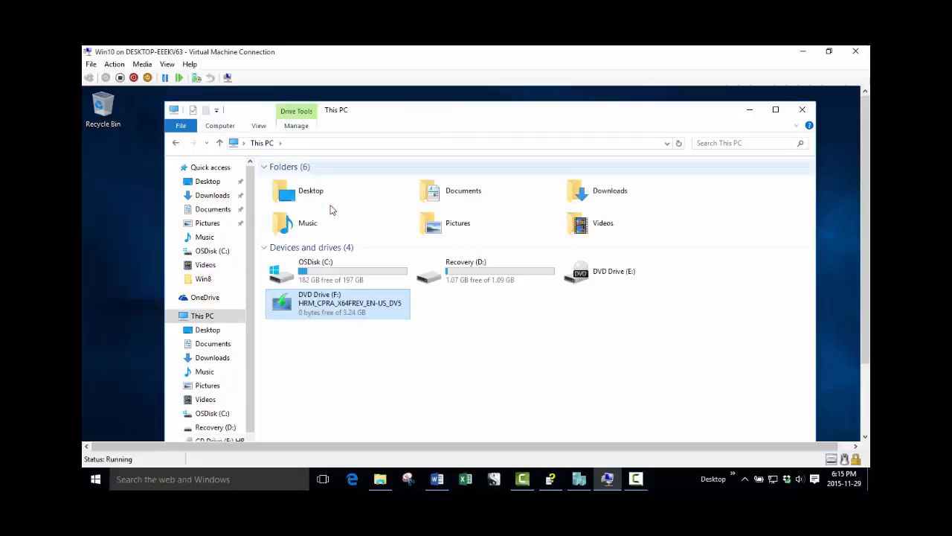
{"action": "double_click", "coordinate": [320, 269]}
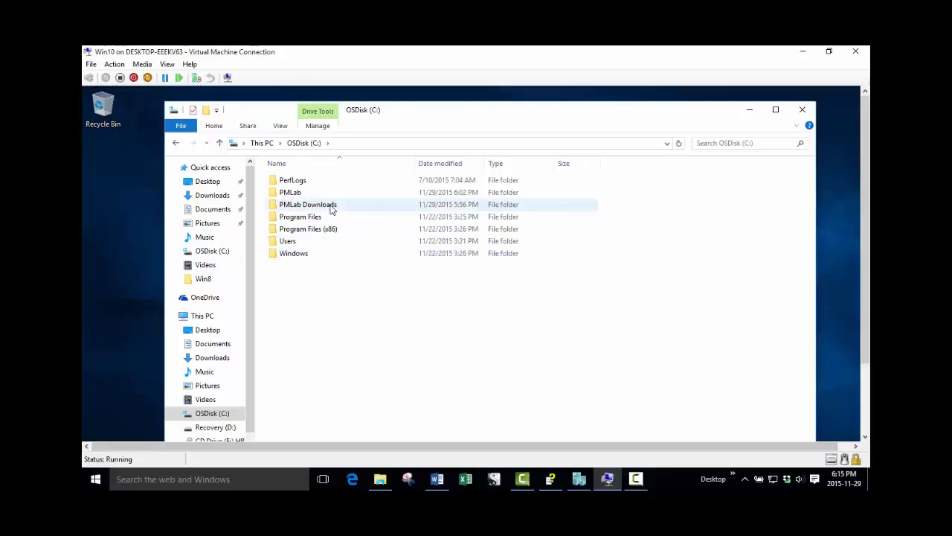
{"action": "left_click", "coordinate": [290, 192]}
{"action": "double_click", "coordinate": [290, 192]}
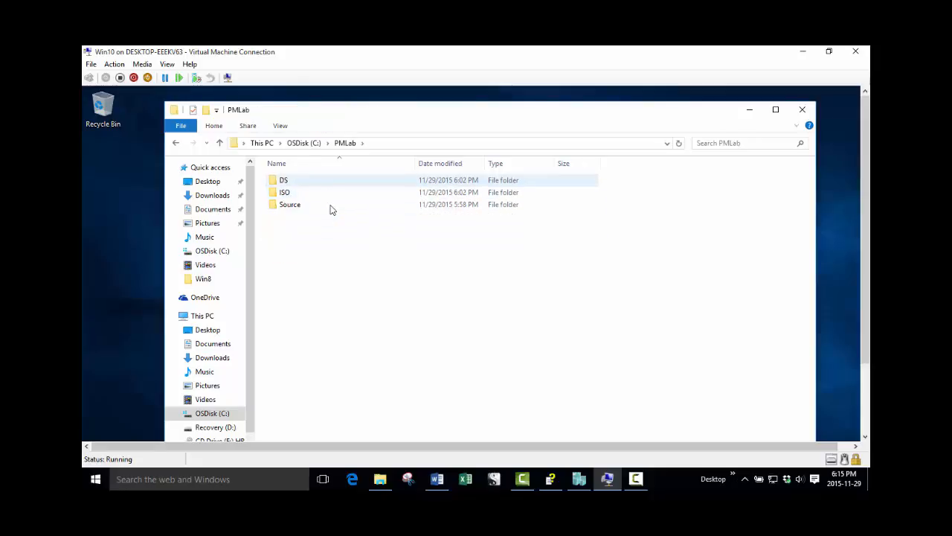
{"action": "double_click", "coordinate": [286, 180]}
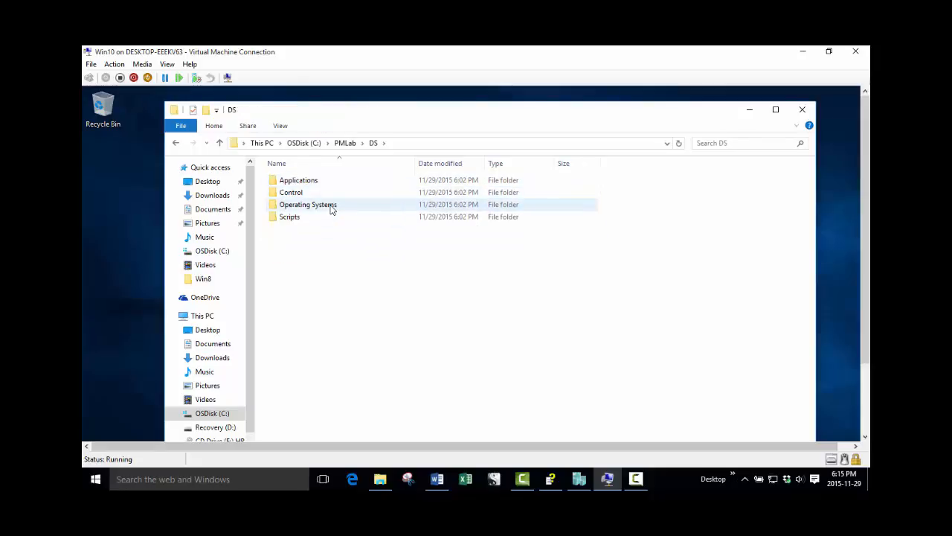
{"action": "double_click", "coordinate": [308, 204]}
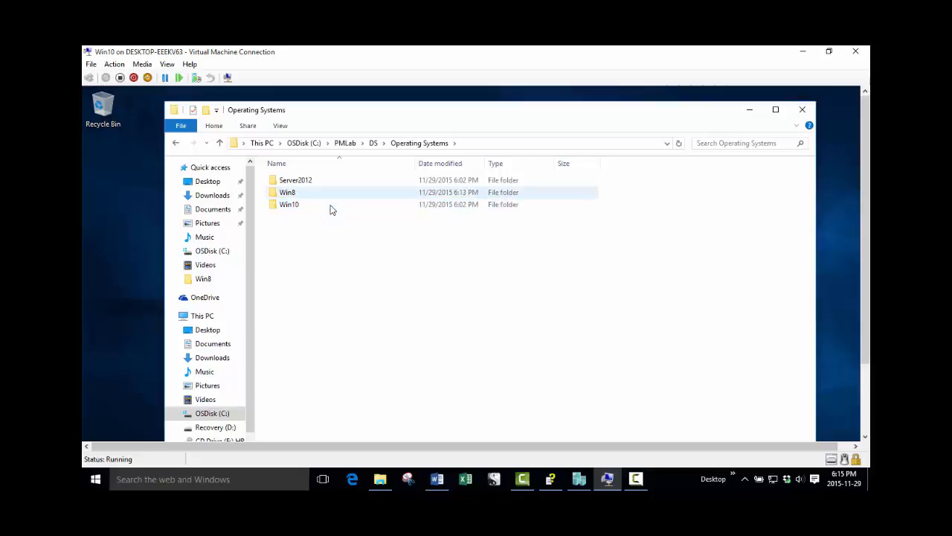
{"action": "double_click", "coordinate": [287, 192]}
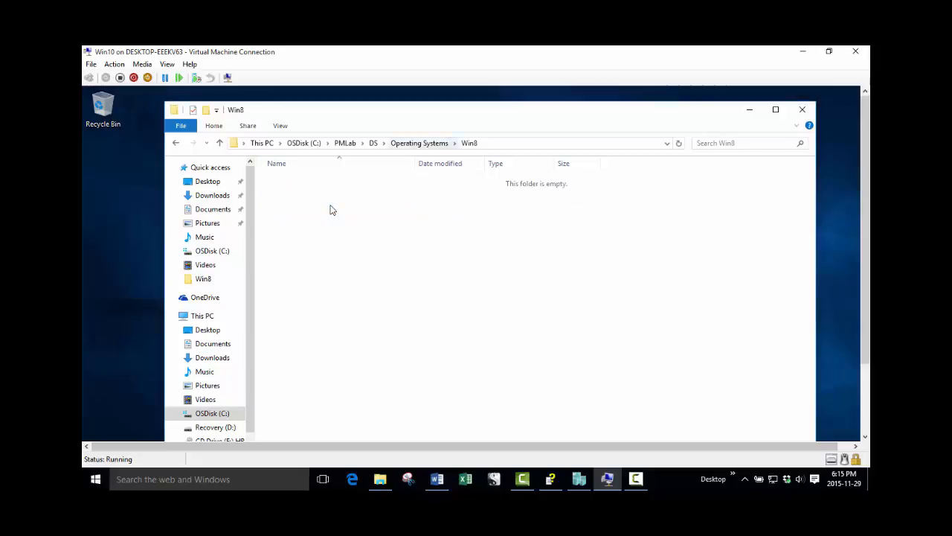
{"action": "right_click", "coordinate": [332, 210]}
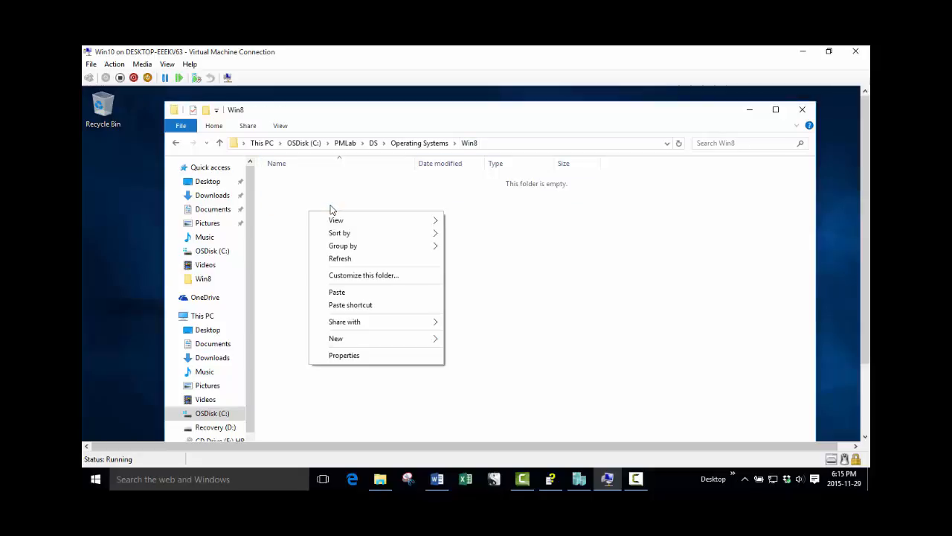
{"action": "key", "text": "Return"}
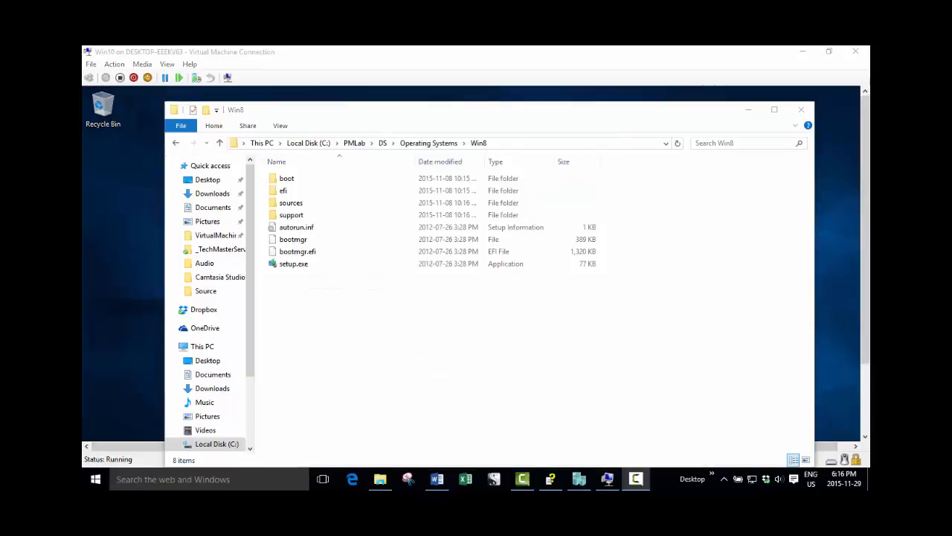
Check the contents of the Server2012 and Win10 folders in PMLab\DS\Operating Systems, and return to Operating Systems.
{"action": "left_click", "coordinate": [423, 144]}
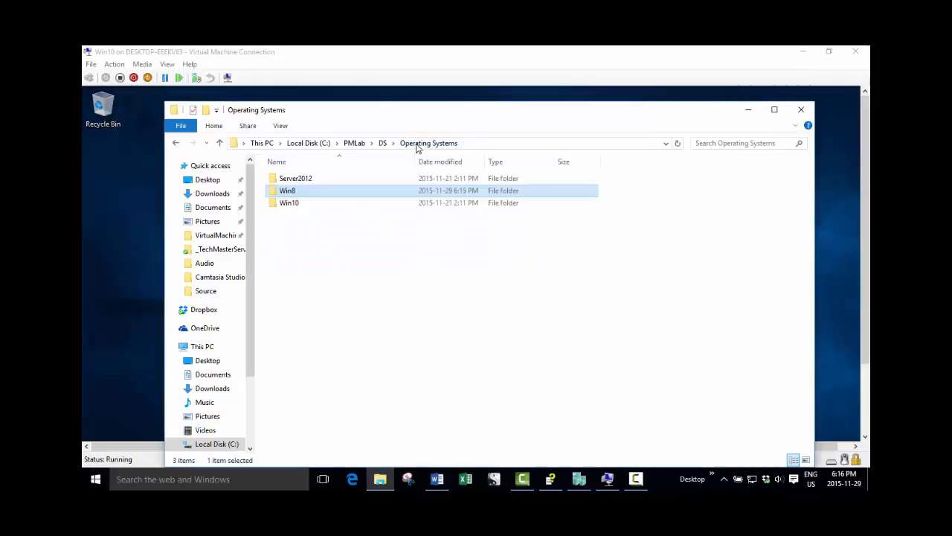
{"action": "double_click", "coordinate": [313, 180]}
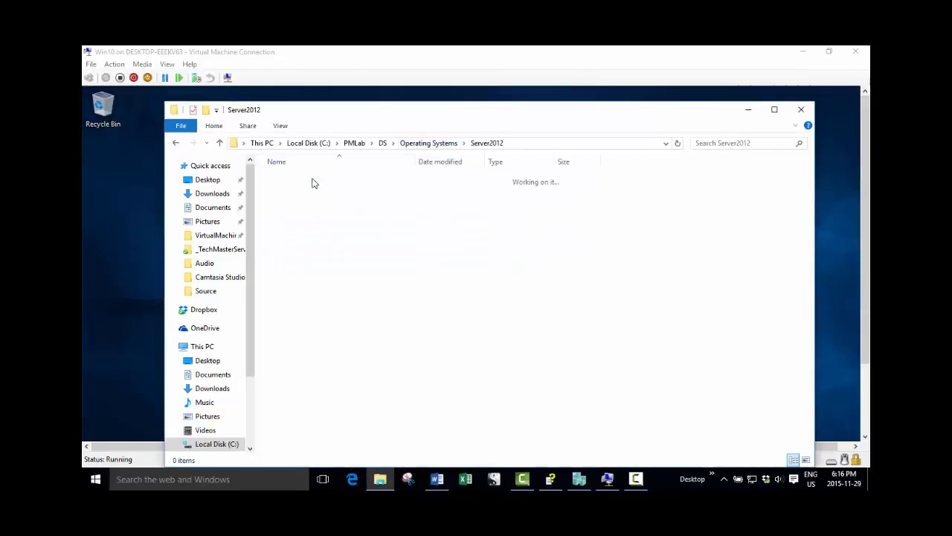
{"action": "left_click", "coordinate": [439, 143]}
{"action": "left_click", "coordinate": [313, 207]}
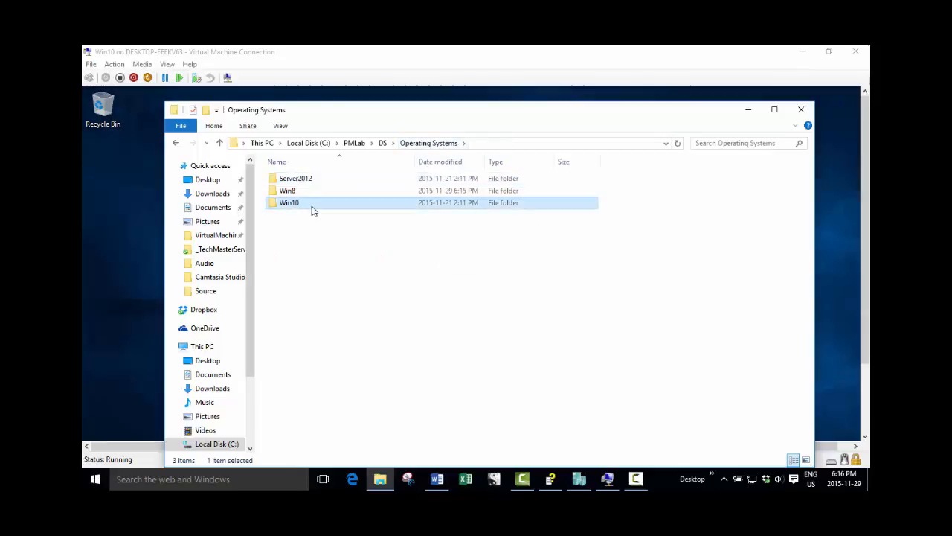
{"action": "double_click", "coordinate": [312, 211]}
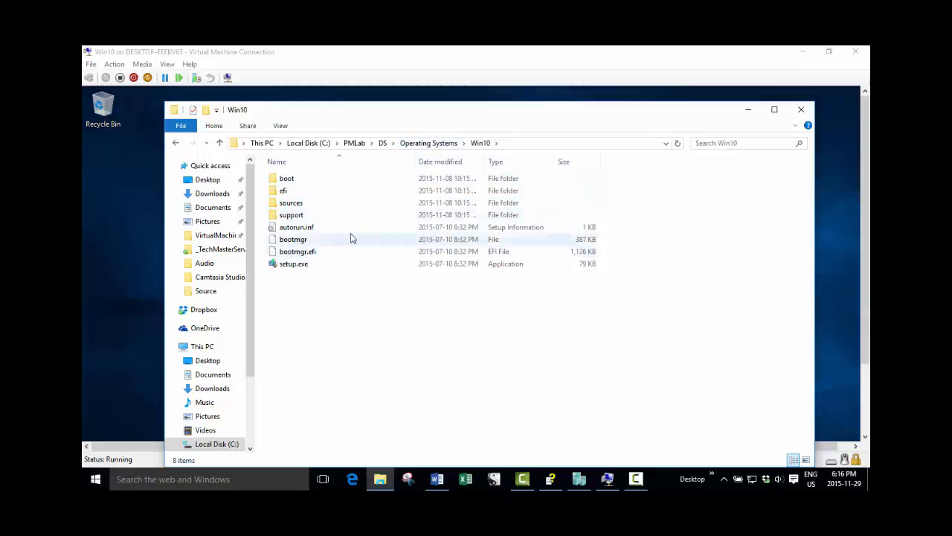
{"action": "left_click", "coordinate": [427, 143]}
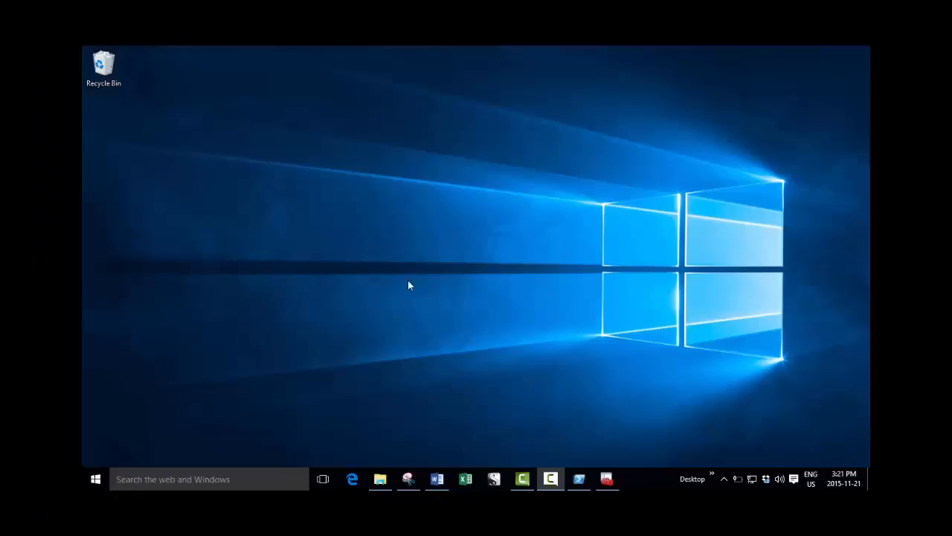
Switch to Deployment Workbench and review the PMLab Deployment Share's applications, operating systems and task sequences.
{"action": "left_click", "coordinate": [607, 479]}
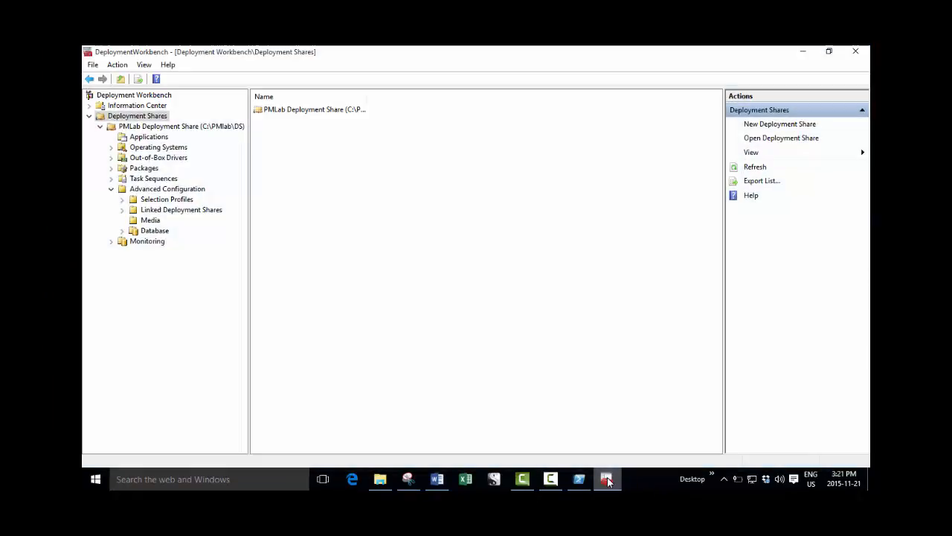
{"action": "key", "text": "Down"}
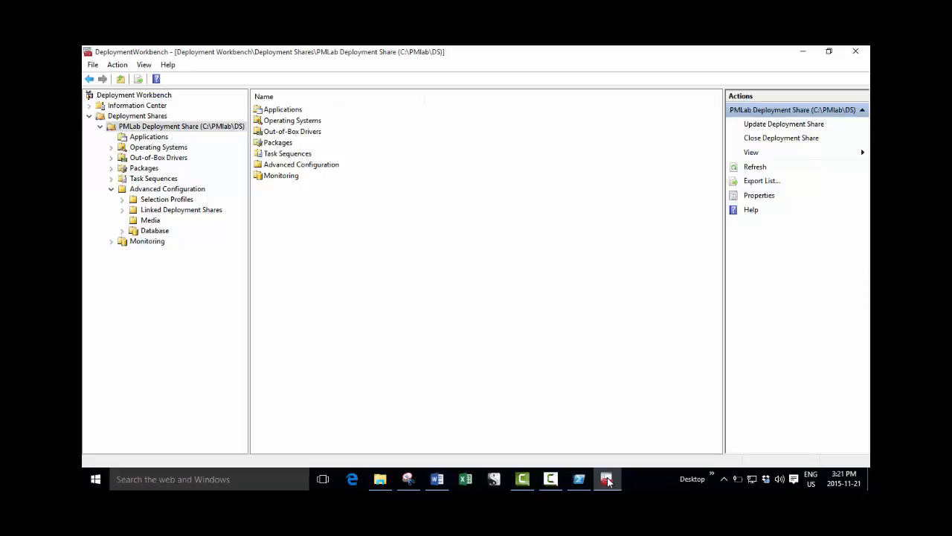
{"action": "key", "text": "Down"}
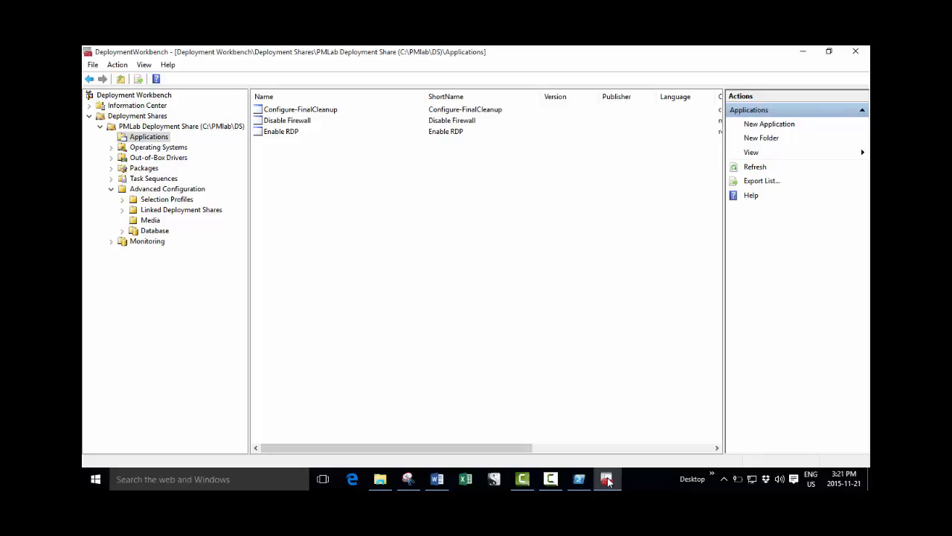
{"action": "key", "text": "Down"}
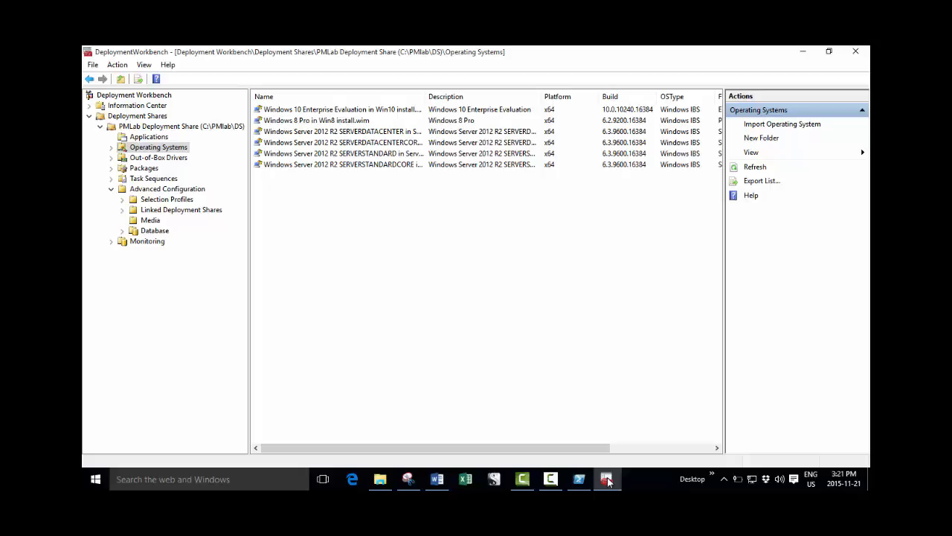
{"action": "key", "text": "Down"}
{"action": "key", "text": "Down"}
{"action": "key", "text": "Down"}
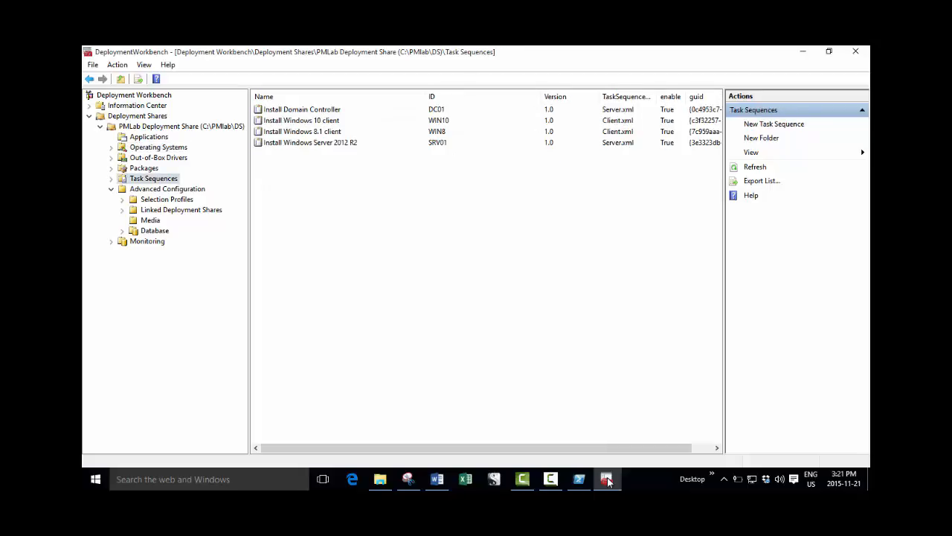
Examine the general properties and task sequence steps of Install Domain Controller, and close its properties.
{"action": "key", "text": "Tab"}
{"action": "key", "text": "Return"}
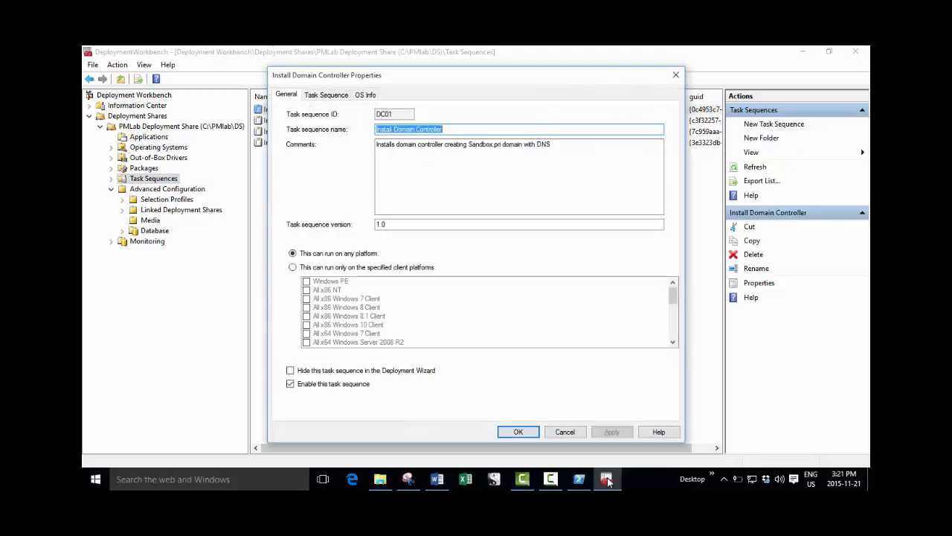
{"action": "key", "text": "ctrl+Tab"}
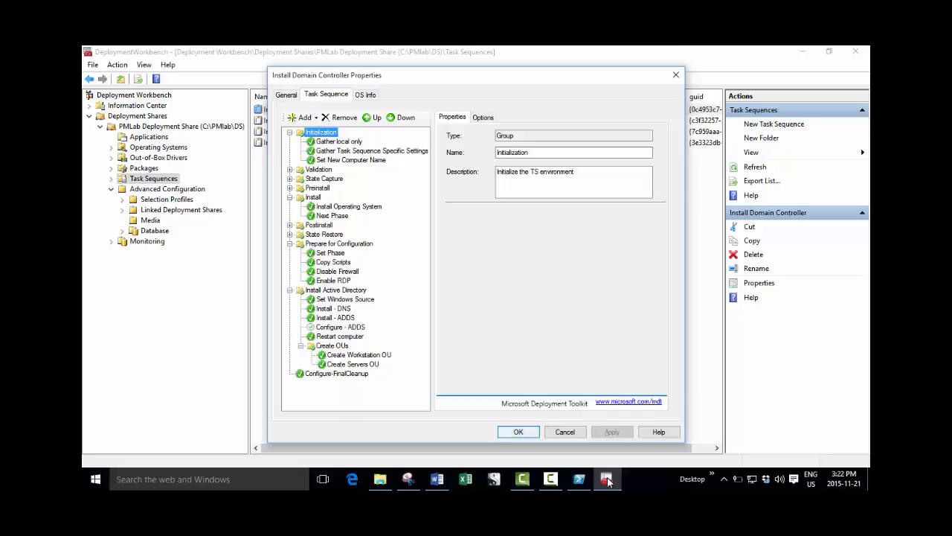
{"action": "key", "text": "Return"}
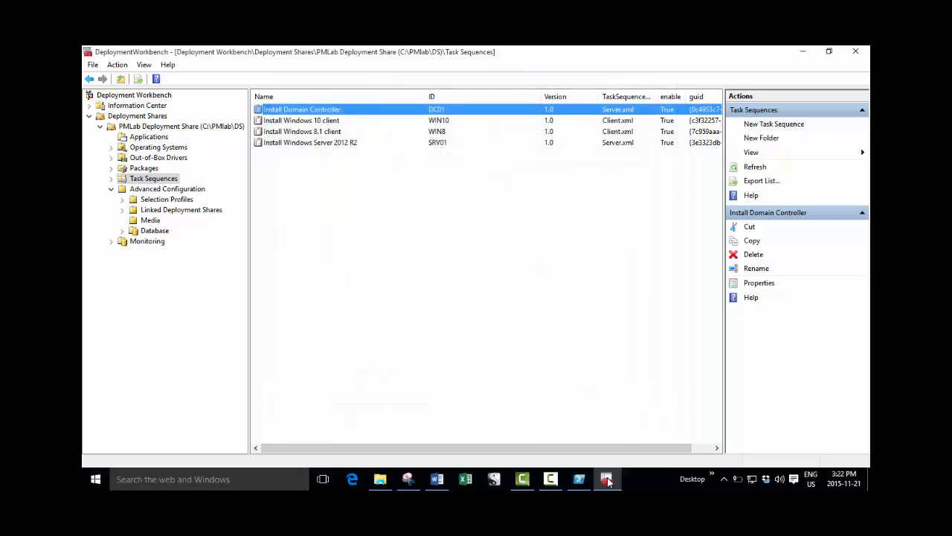
Examine the Install Windows 10 client task sequence, including its Recover From Domain step, and close its properties.
{"action": "key", "text": "Down"}
{"action": "key", "text": "Return"}
{"action": "key", "text": "ctrl+Tab"}
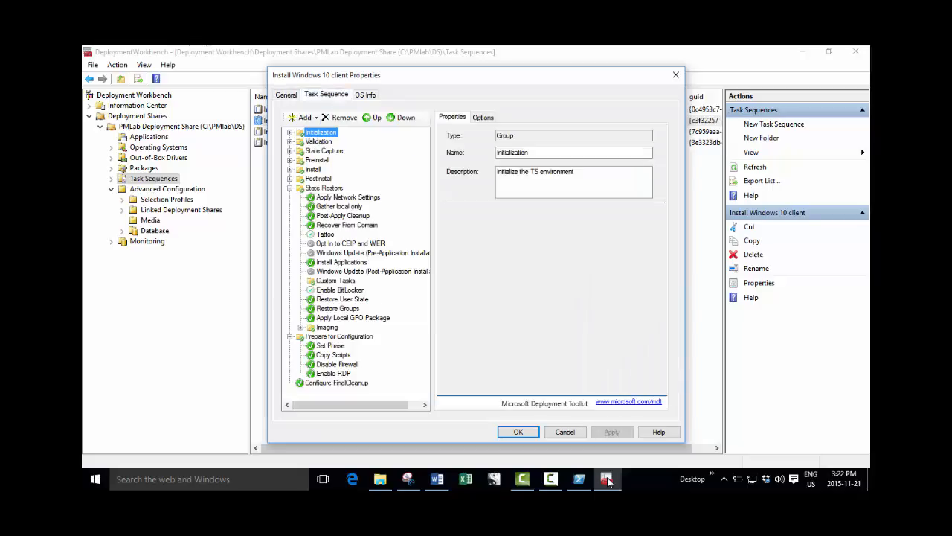
{"action": "key", "text": "r"}
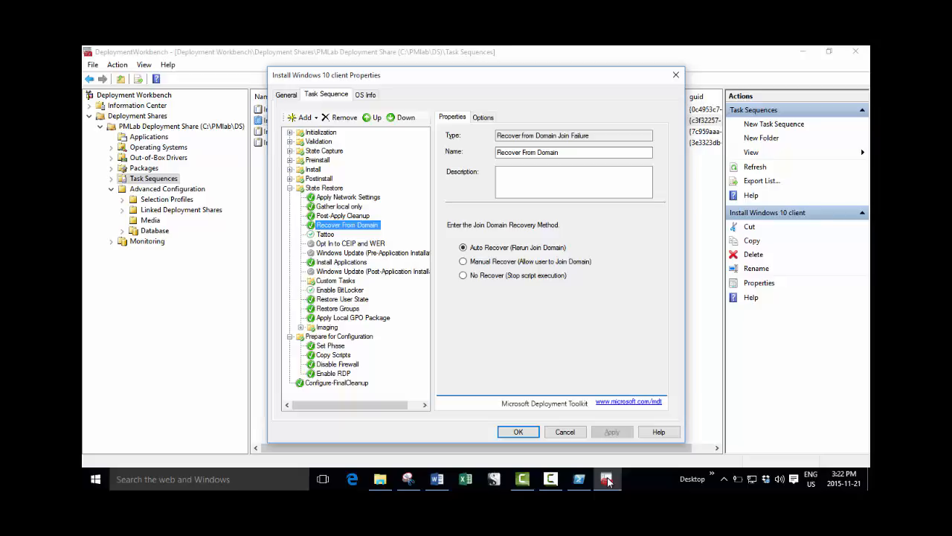
{"action": "key", "text": "Return"}
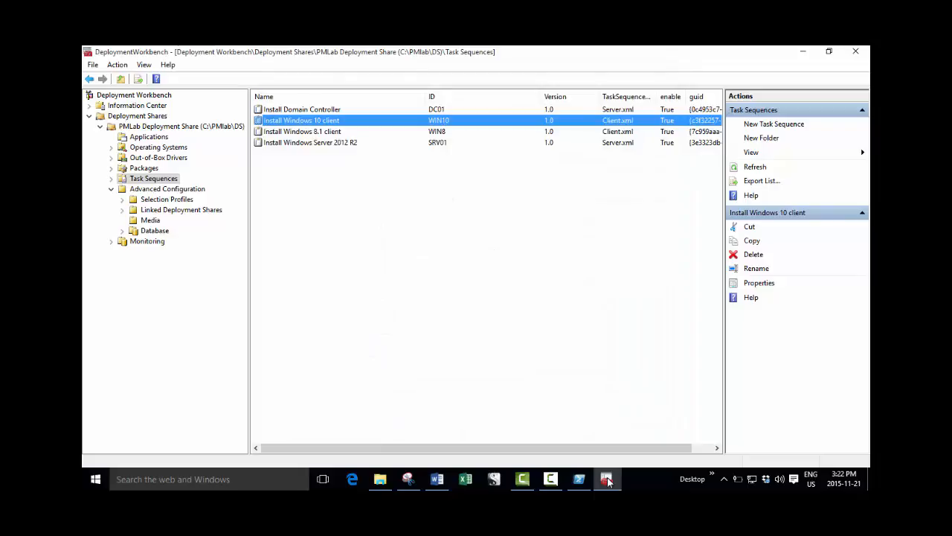
Update the media content of MEDIA001 under the deployment share's Advanced Configuration, and finish the update wizard.
{"action": "left_click", "coordinate": [150, 220]}
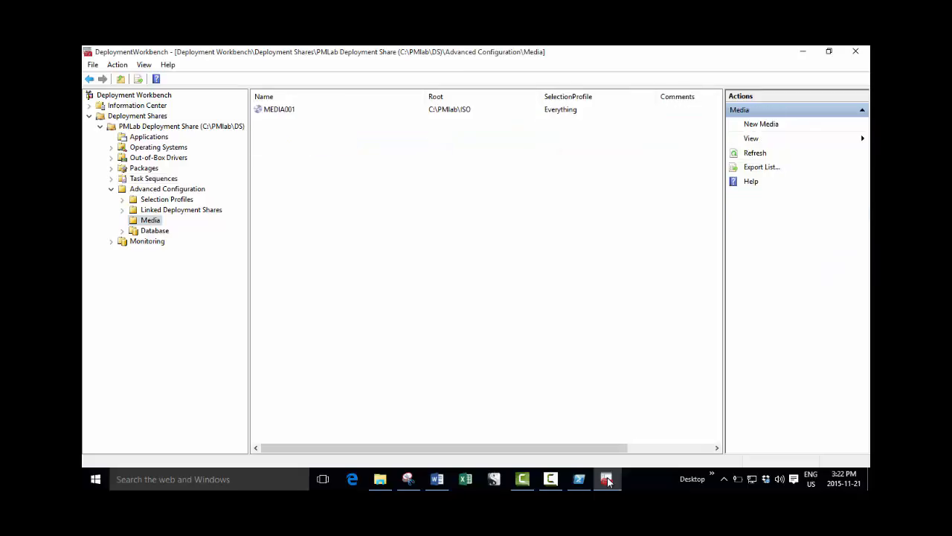
{"action": "left_click", "coordinate": [279, 110]}
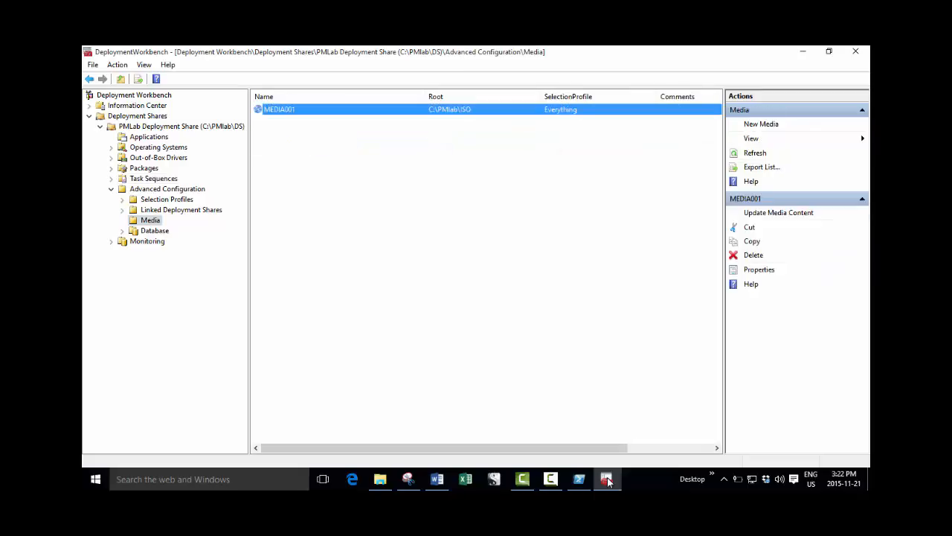
{"action": "right_click", "coordinate": [296, 110]}
{"action": "left_click", "coordinate": [350, 117]}
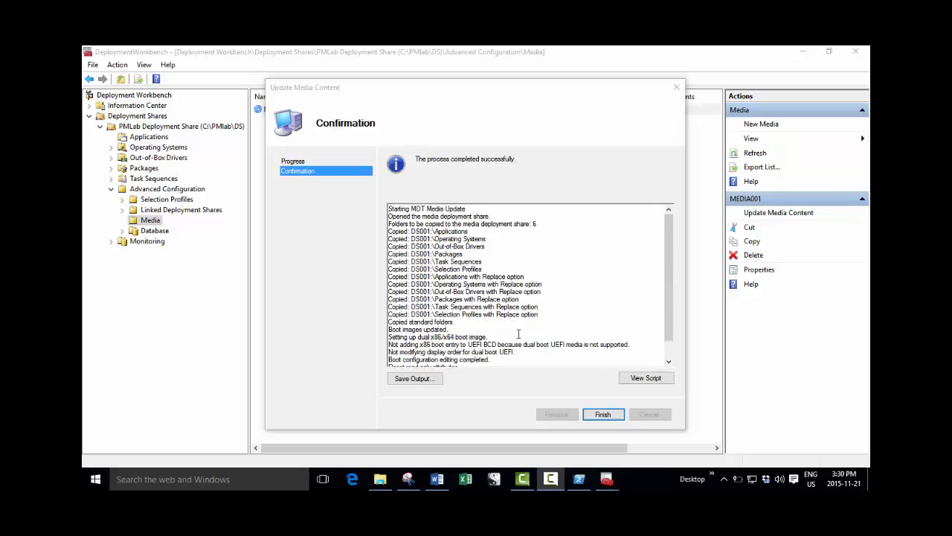
{"action": "left_click", "coordinate": [601, 414]}
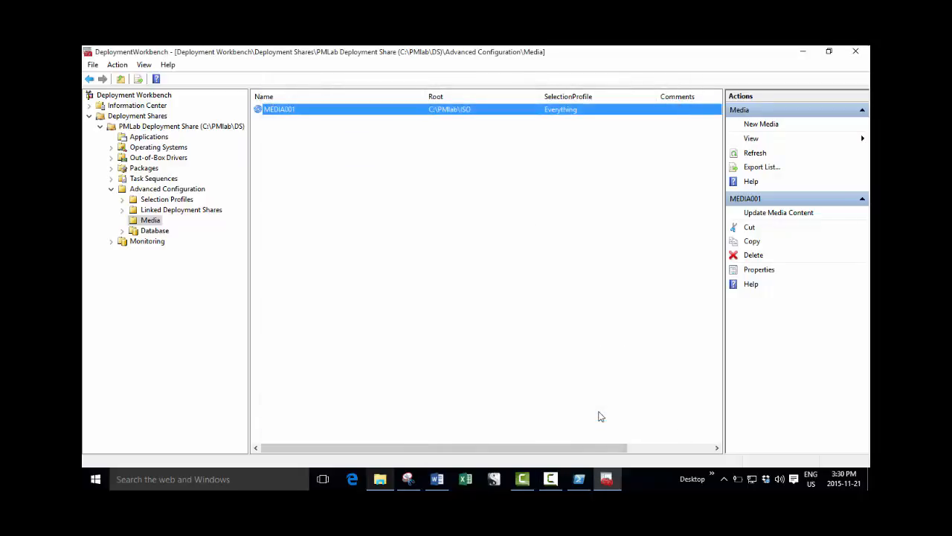
Switch to File Explorer and check the PMLab\ISO folder for the PMLab.iso file.
{"action": "left_click", "coordinate": [380, 479]}
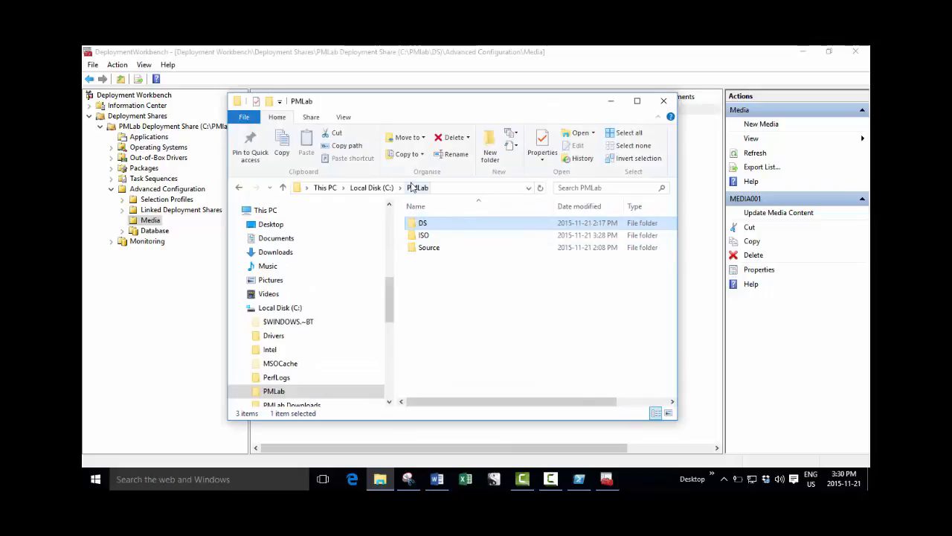
{"action": "double_click", "coordinate": [425, 236]}
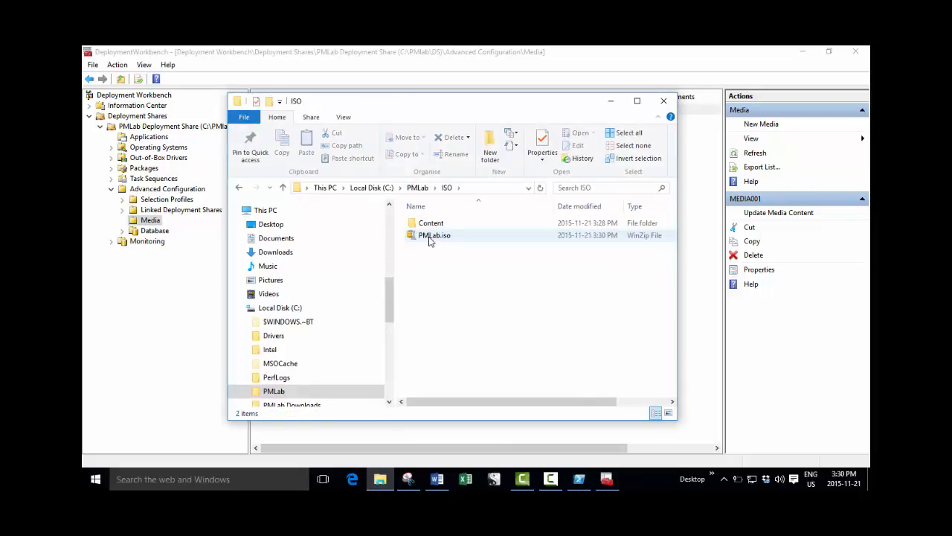
{"action": "left_click", "coordinate": [446, 237]}
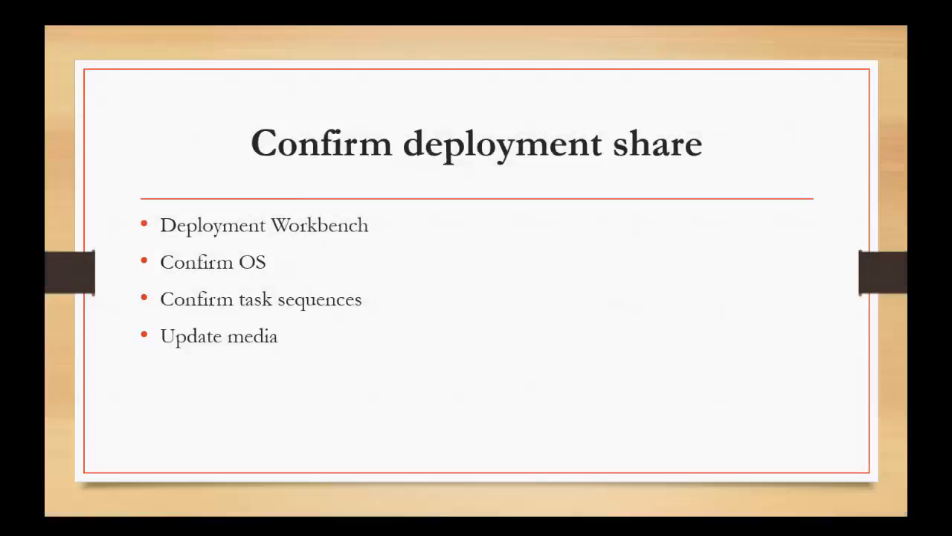
{"action": "key", "text": "Right"}
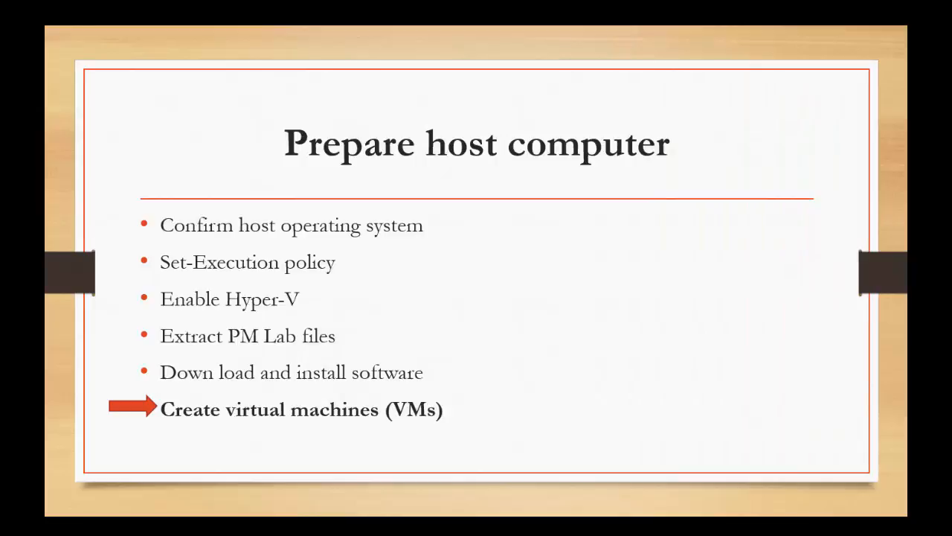
{"action": "key", "text": "Right"}
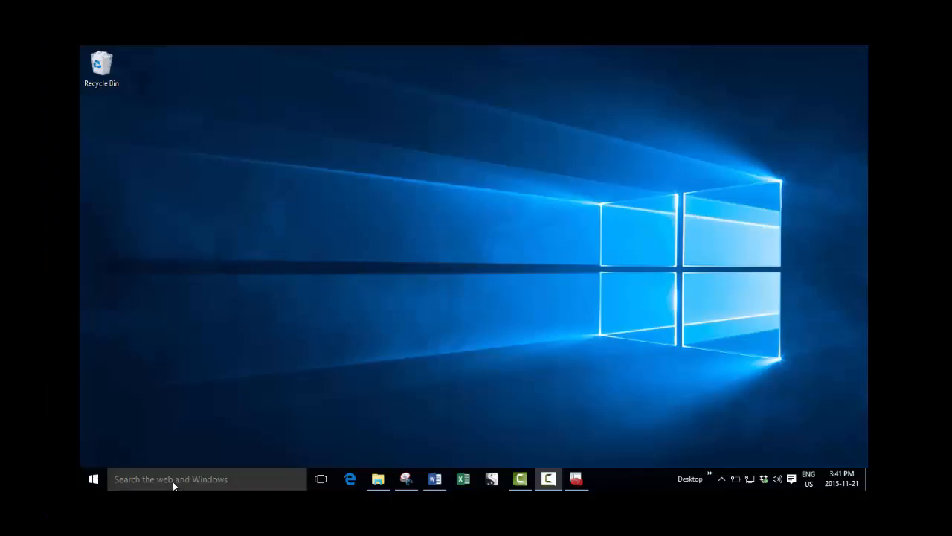
Search Windows for PowerShell and launch Windows PowerShell as administrator.
{"action": "left_click", "coordinate": [172, 481]}
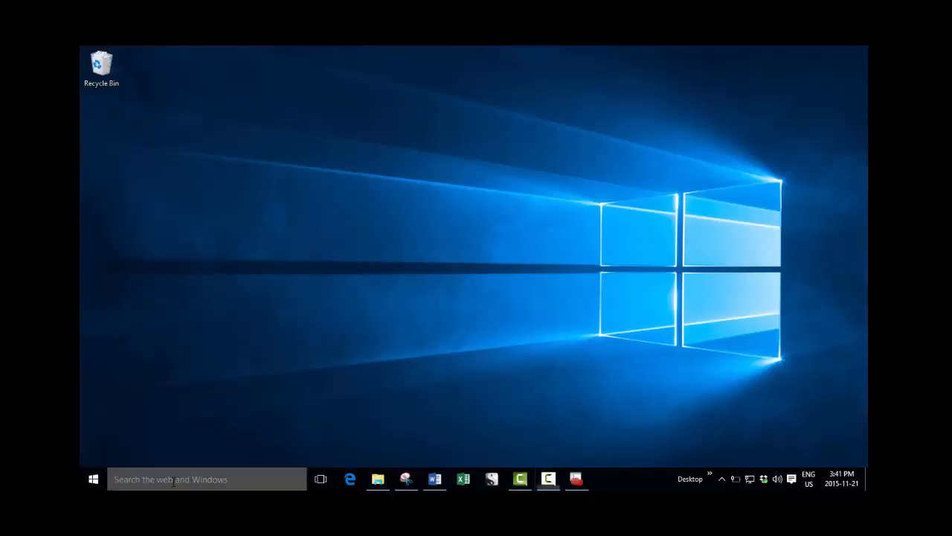
{"action": "type", "text": "powe"}
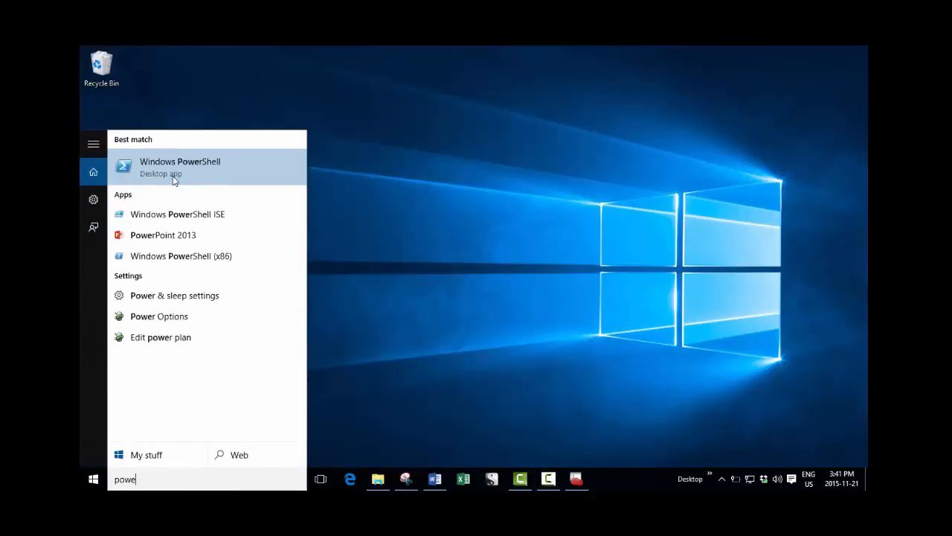
{"action": "right_click", "coordinate": [172, 162]}
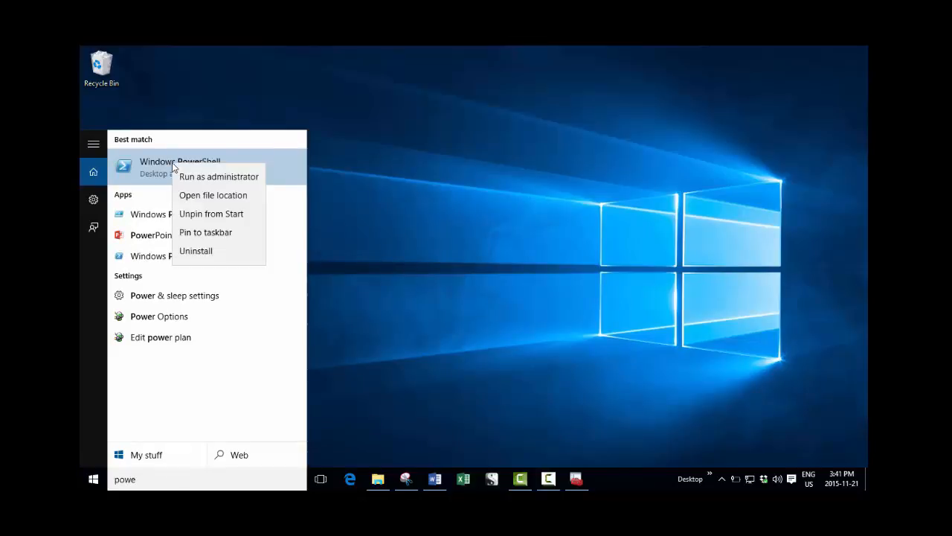
{"action": "left_click", "coordinate": [202, 179]}
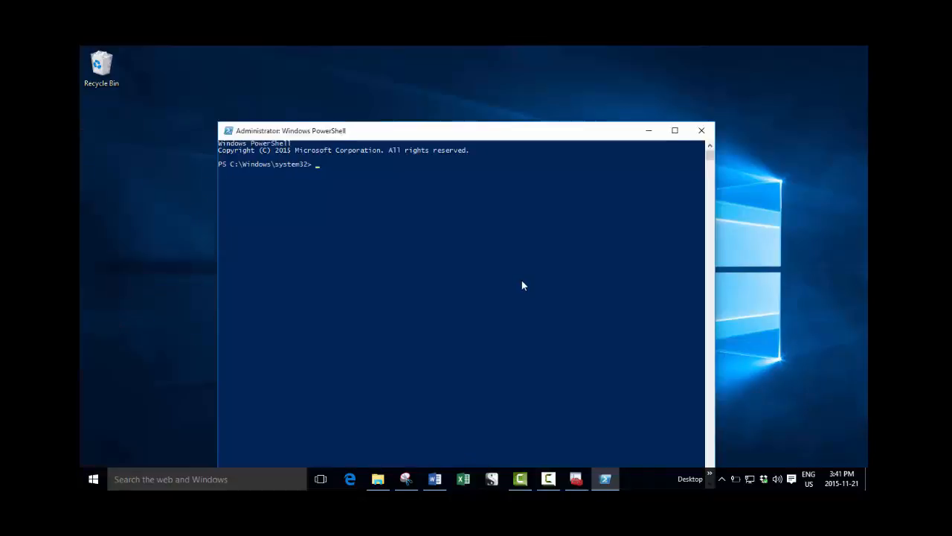
Change the working directory to C:\PMLab\Source, going through the root of the C drive.
{"action": "type", "text": "cd\\"}
{"action": "key", "text": "Return"}
{"action": "type", "text": "cd pm"}
{"action": "key", "text": "Tab"}
{"action": "type", "text": "so"}
{"action": "key", "text": "Tab"}
{"action": "key", "text": "Return"}
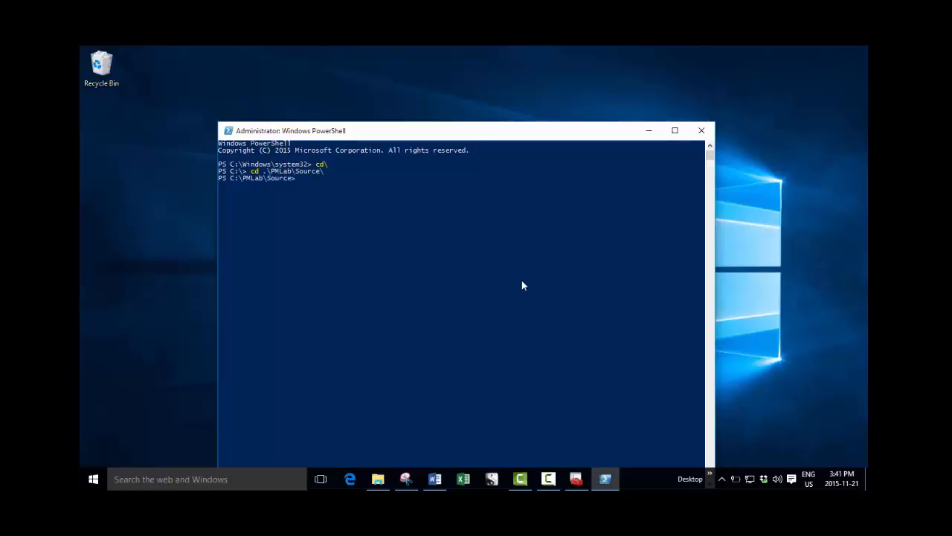
Run the CreatePMLabVirtualMachines.ps1 script from C:\PMLab\Source to create the lab's virtual machines.
{"action": "type", "text": "cr"}
{"action": "key", "text": "Tab"}
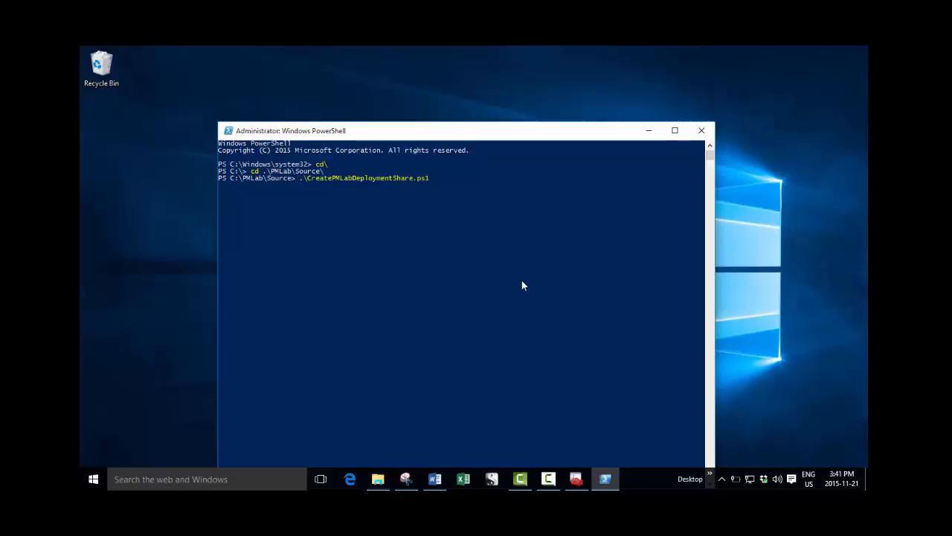
{"action": "key", "text": "Tab"}
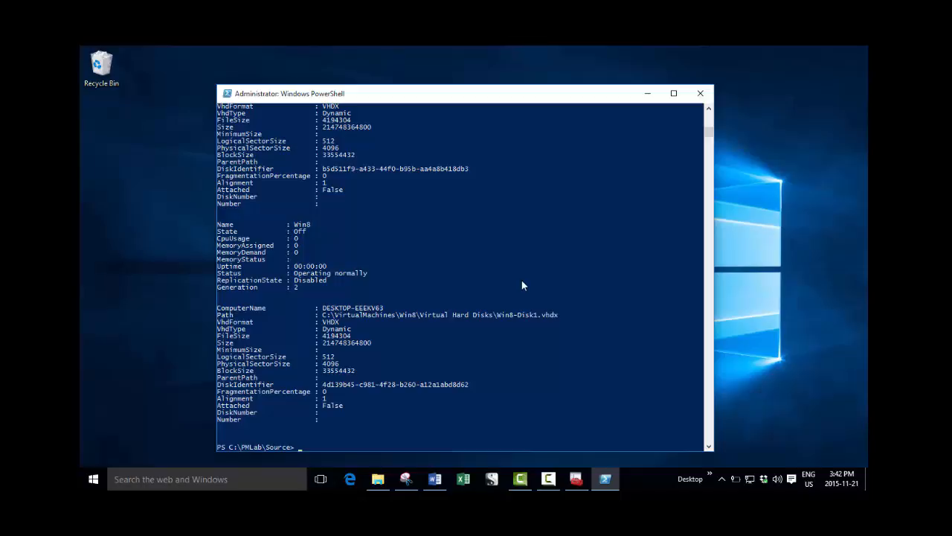
Search Windows for Hyper-V Manager and open it.
{"action": "left_click", "coordinate": [195, 480]}
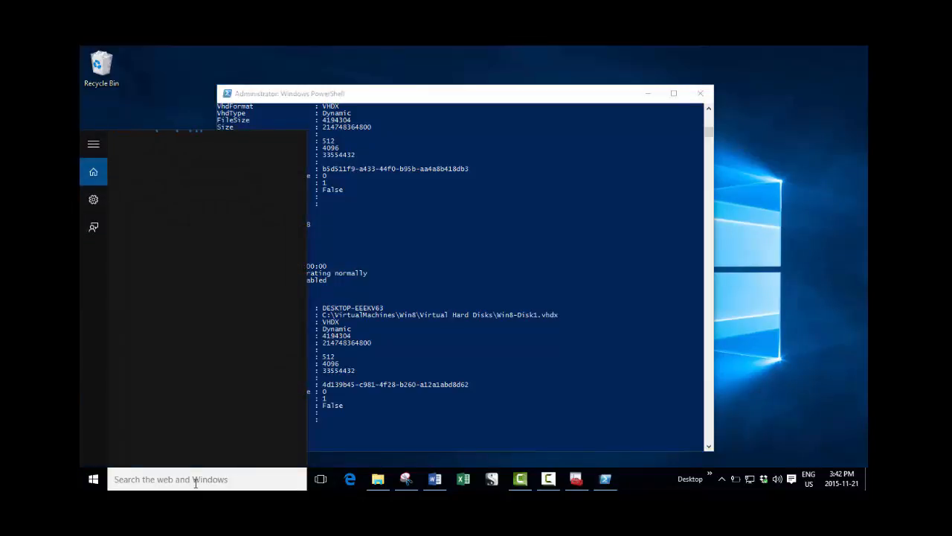
{"action": "type", "text": "hyp"}
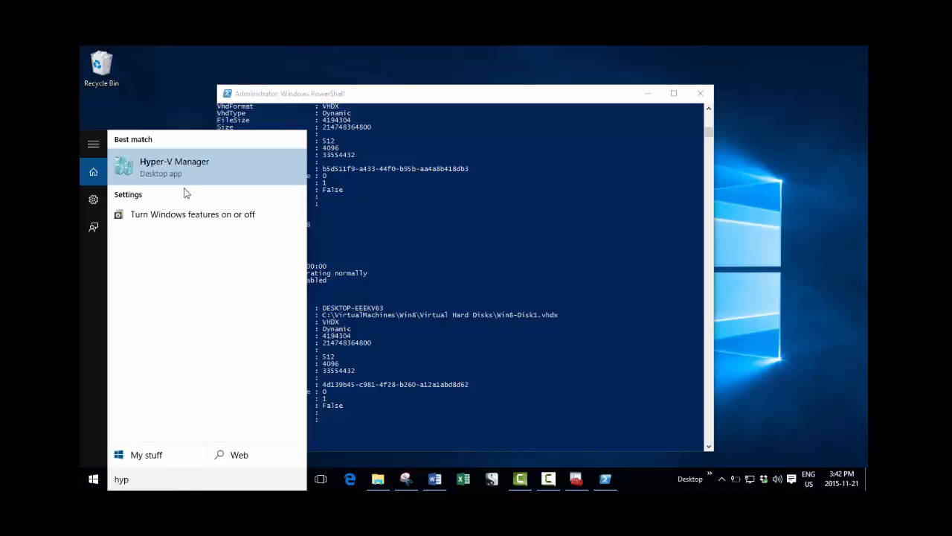
{"action": "left_click", "coordinate": [180, 166]}
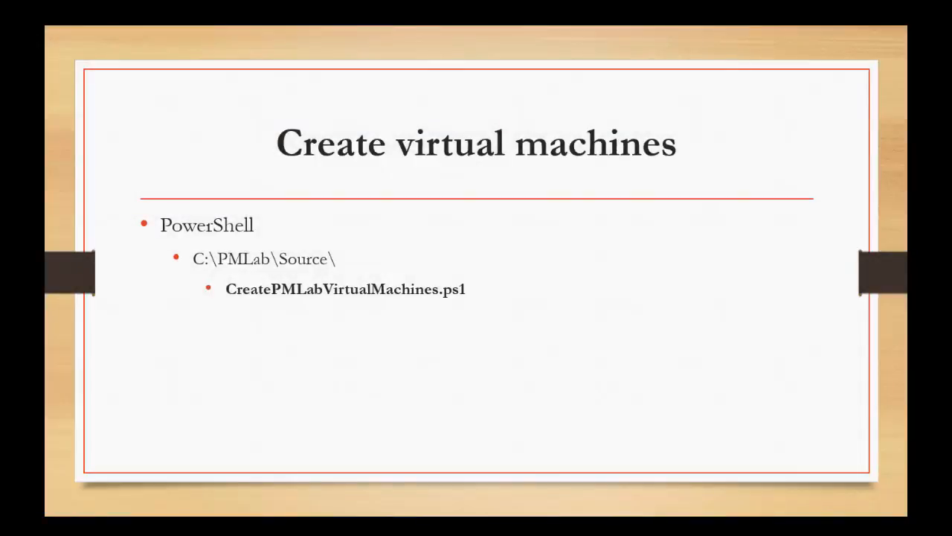
{"action": "key", "text": "Right"}
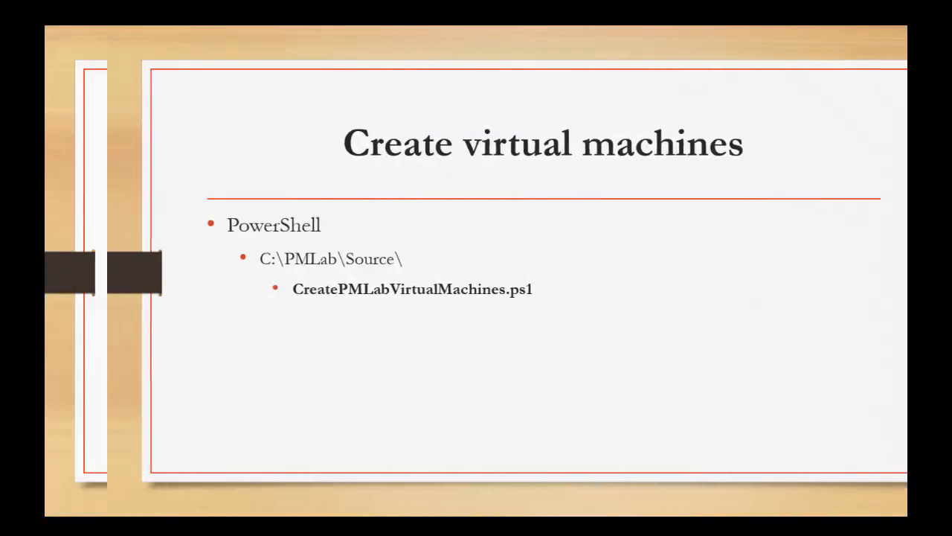